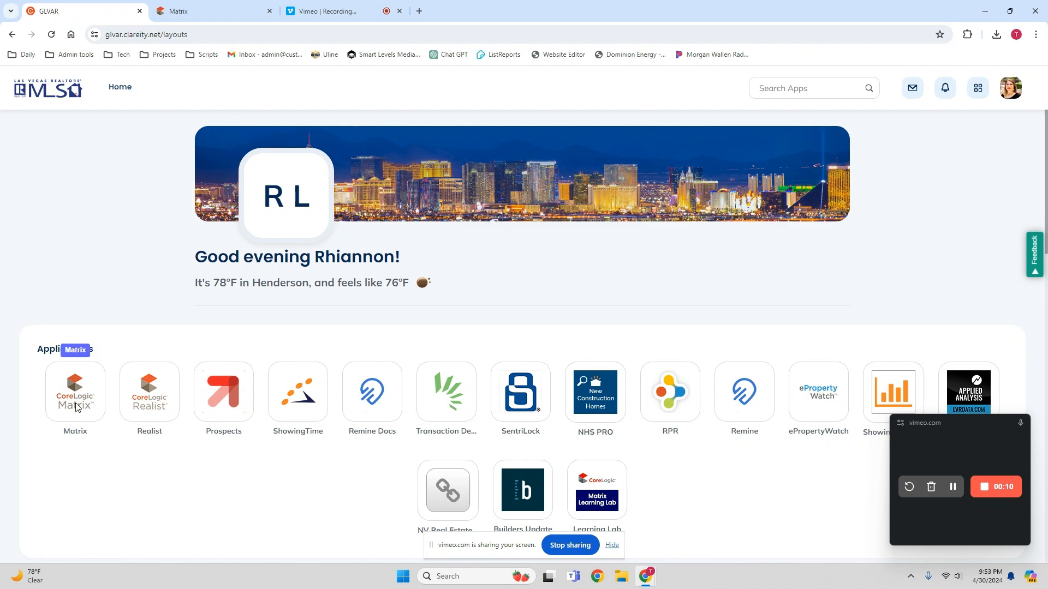
- Launch Matrix from the Clareity dashboard and close the older duplicate Matrix tab
left_click(79, 391)
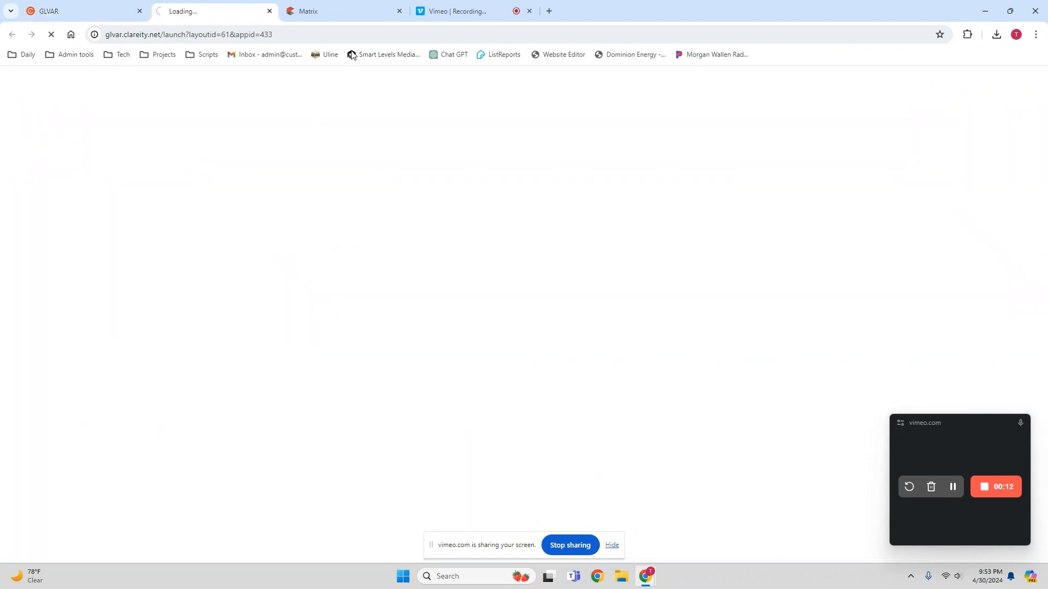
left_click(397, 12)
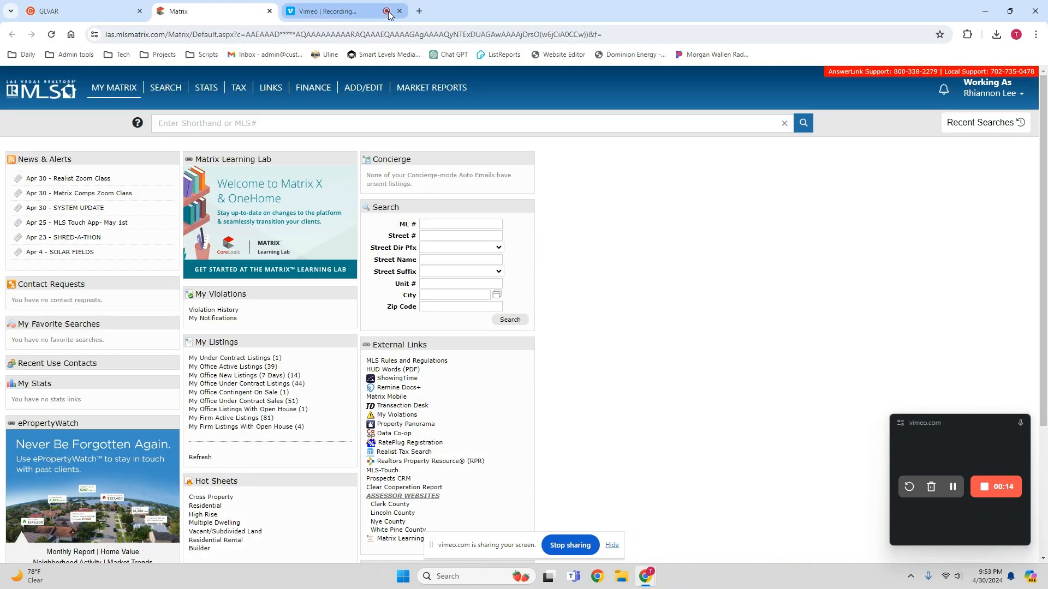
- Open the Residential search form from the SEARCH menu
mouse_move(167, 94)
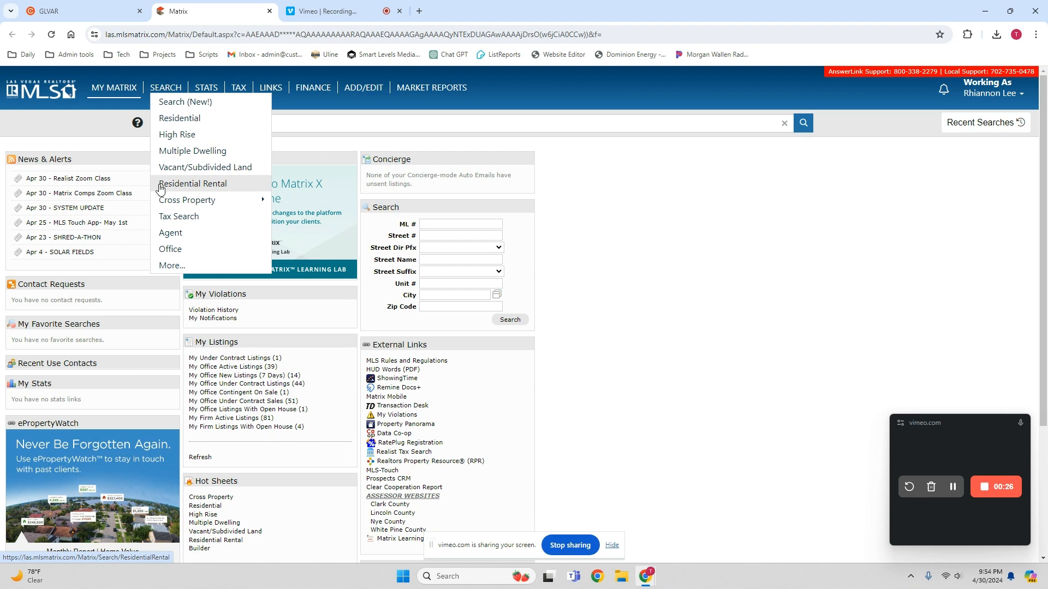
left_click(174, 123)
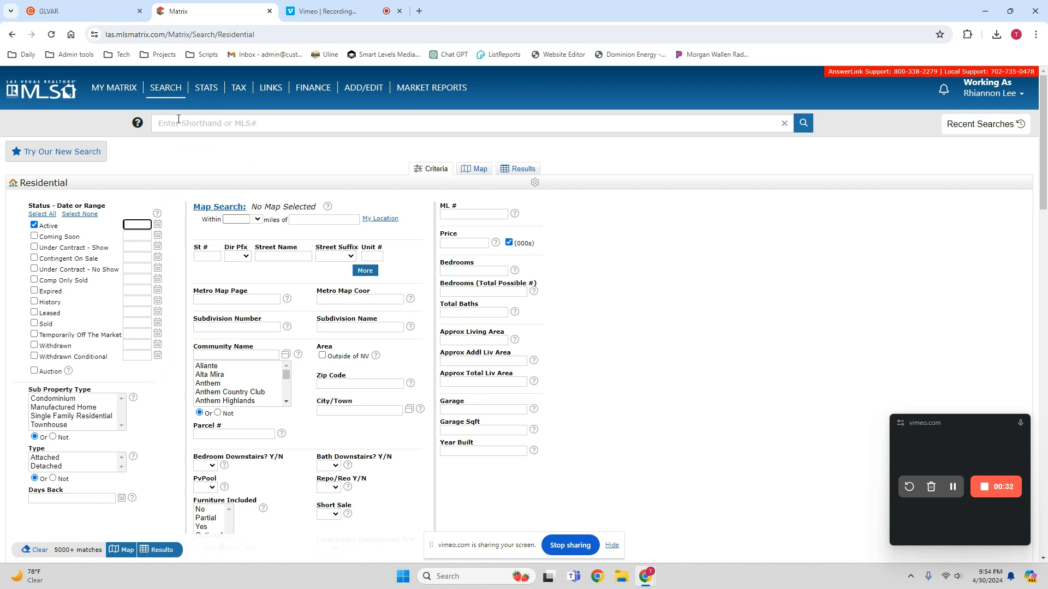
- Add Coming Soon to the Active status filter, leaving Under Contract - Show unchecked
left_click(35, 236)
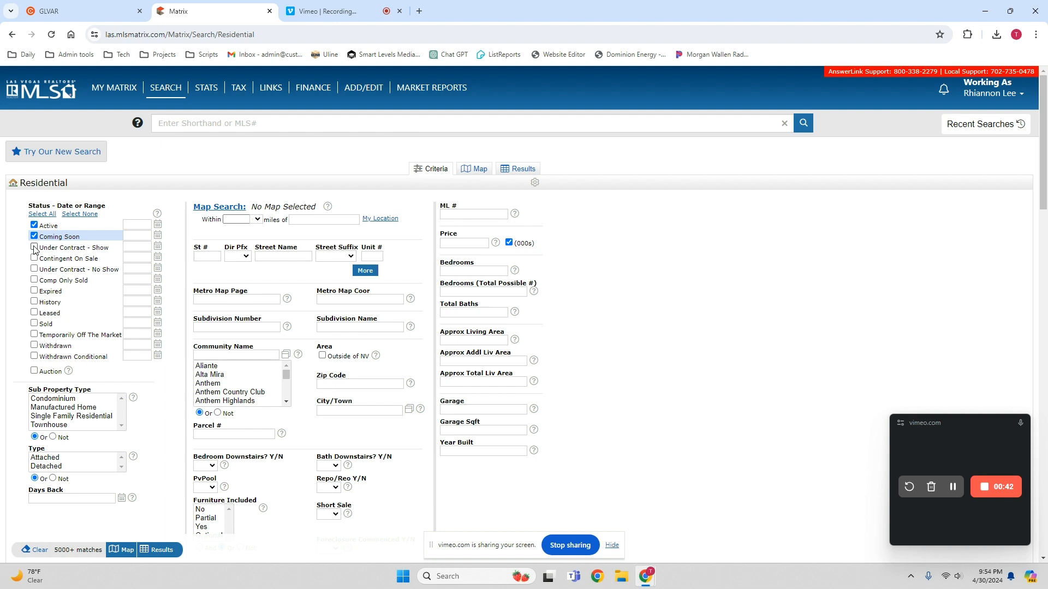
left_click(34, 248)
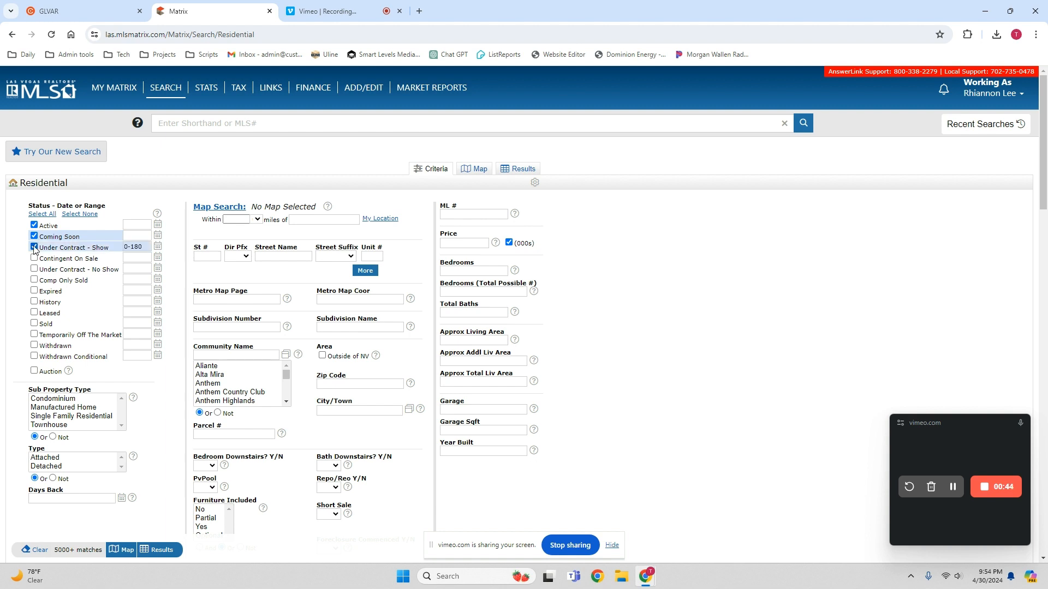
left_click(34, 248)
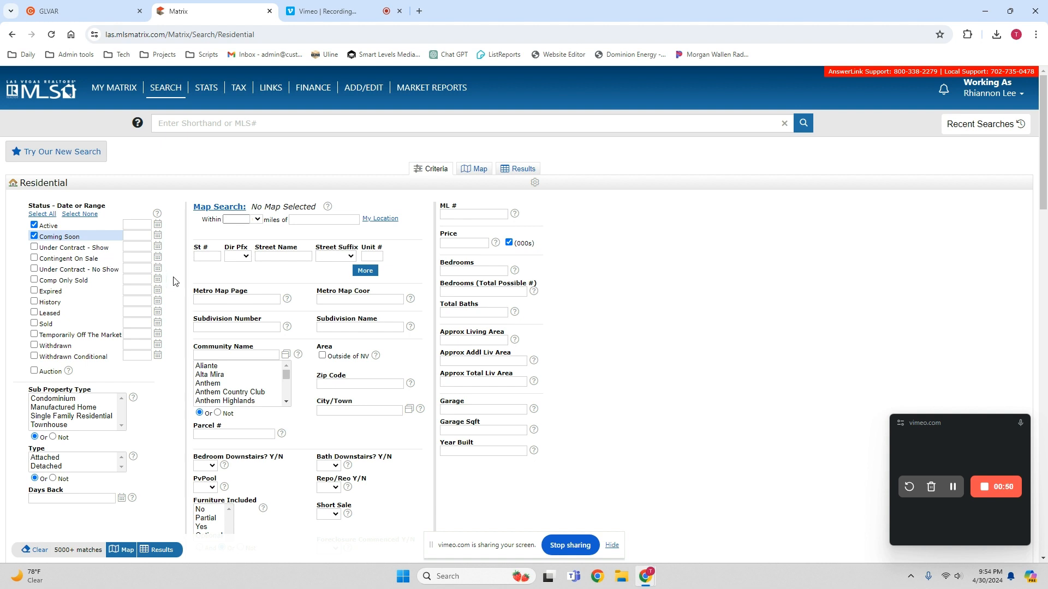
- Add Single Family Residential as a sub-type and leave Bldg Desc stories unselected (3862 matches)
scroll(172, 283, "down", 1)
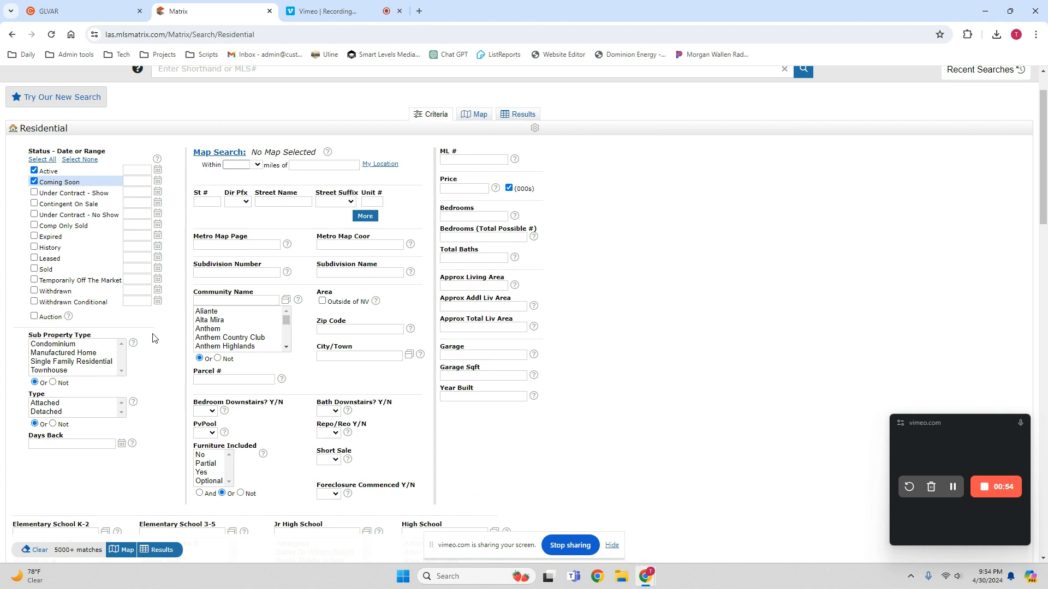
left_click(75, 362)
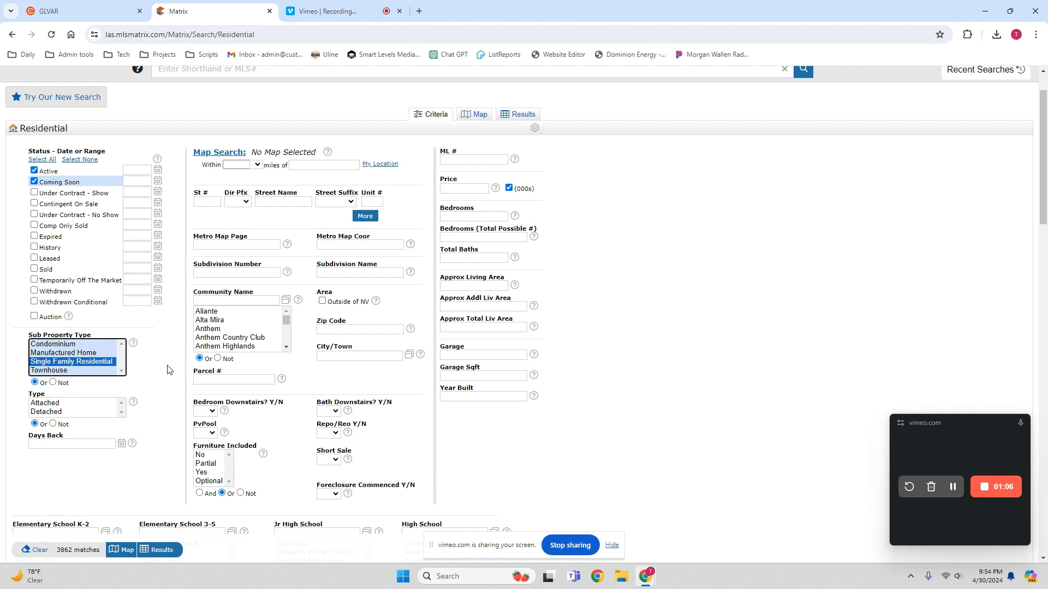
scroll(167, 373, "down", 1)
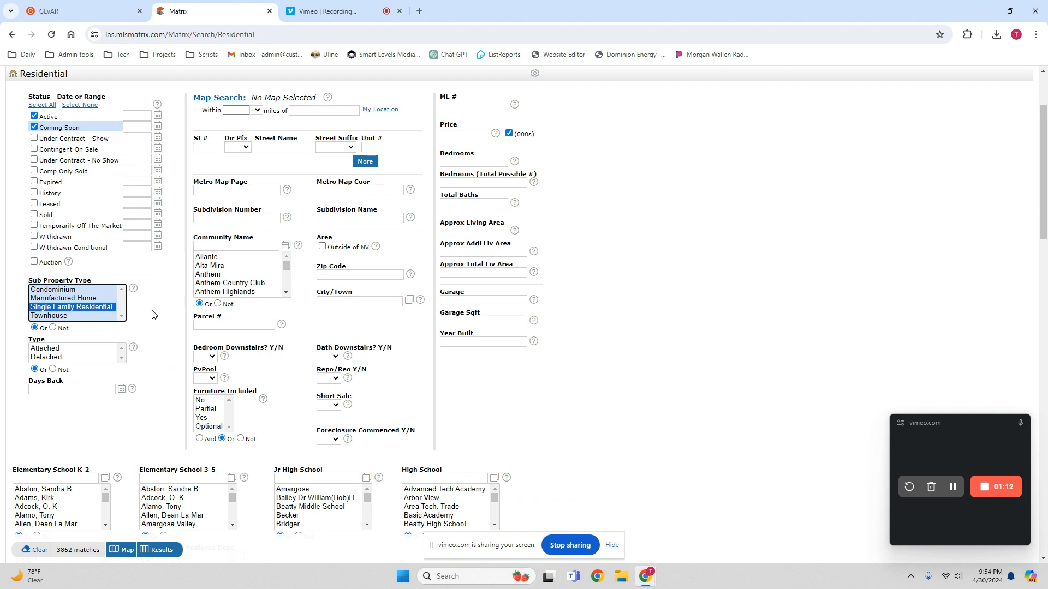
scroll(153, 315, "down", 1)
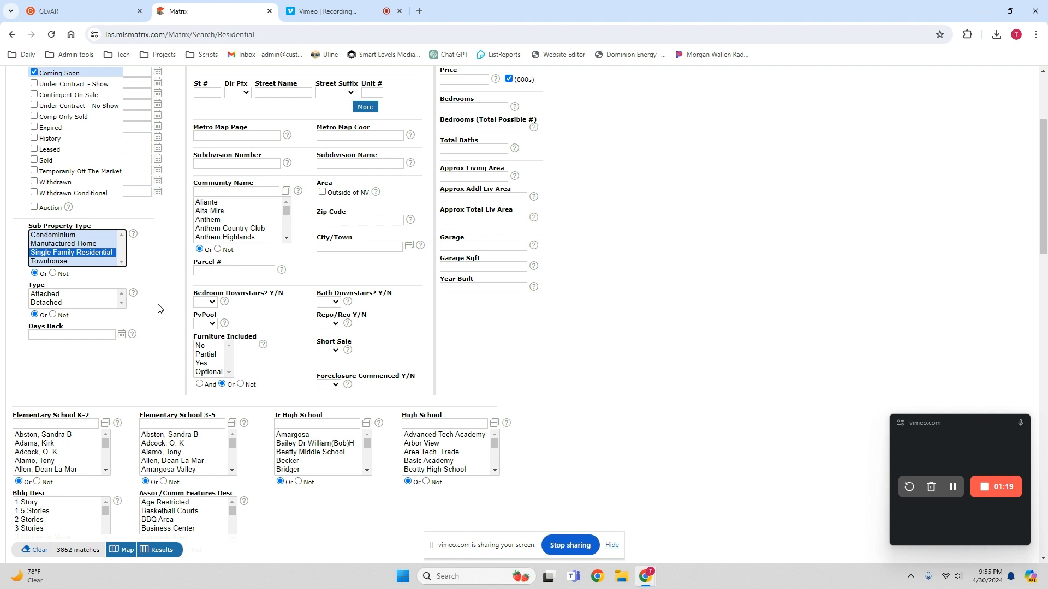
scroll(158, 309, "down", 1)
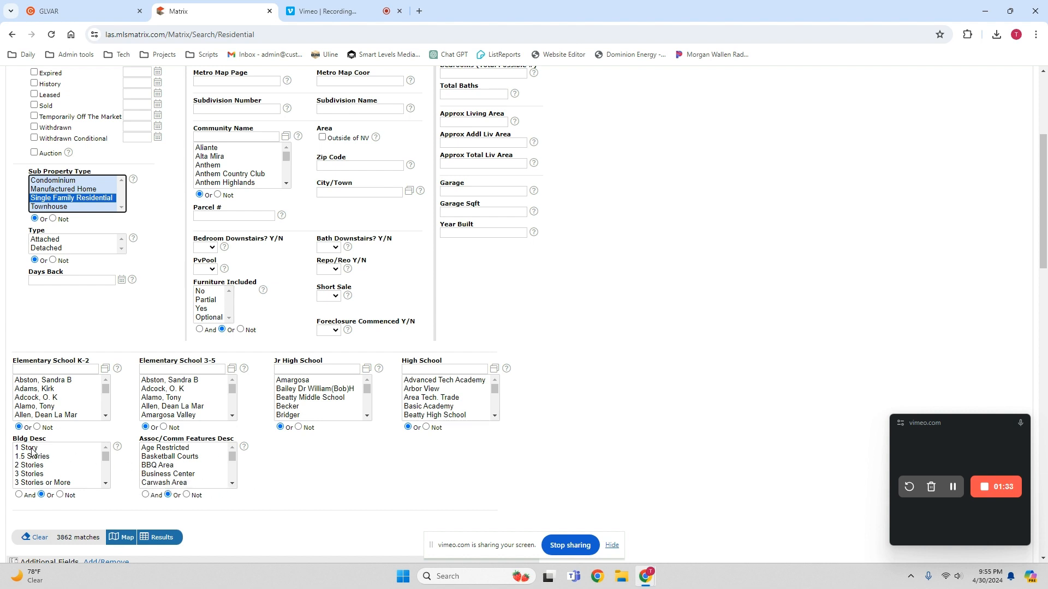
left_click_drag(31, 451, 59, 481)
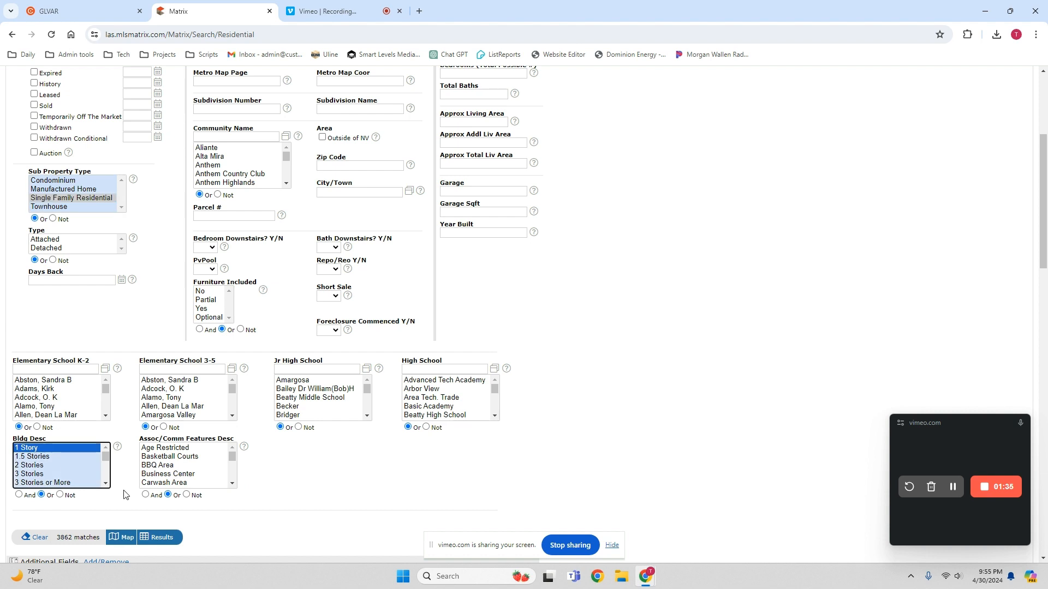
left_click(34, 451)
left_click(119, 432)
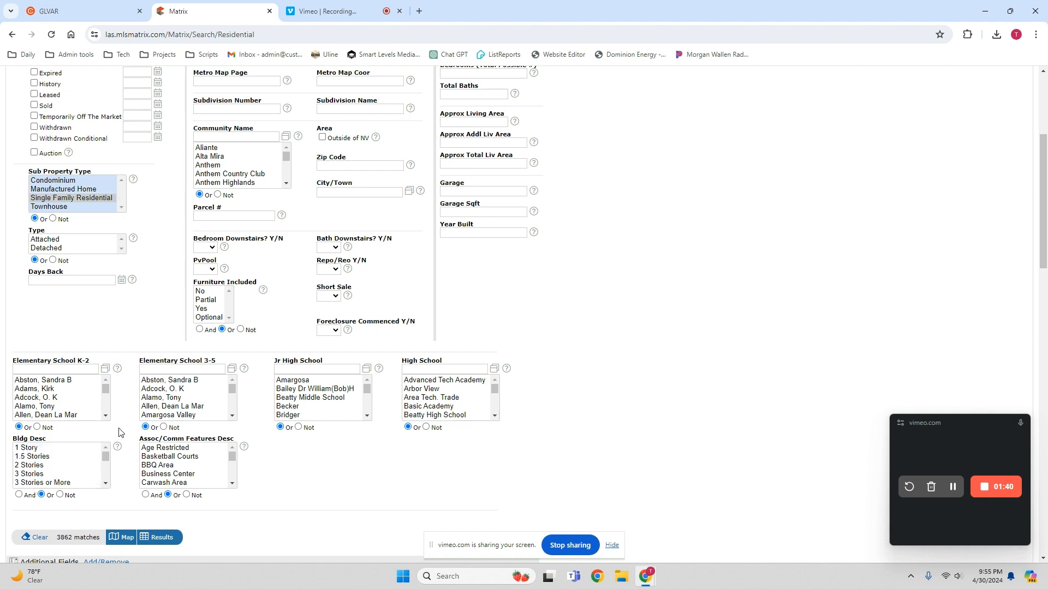
scroll(496, 382, "up", 2)
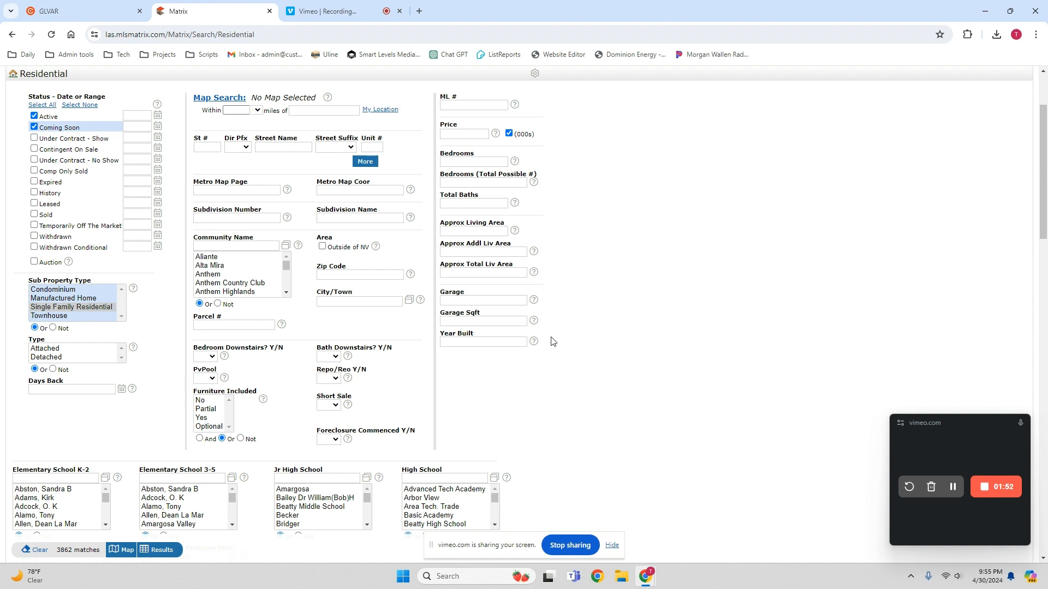
- Enter 600- as the price limit and 4+ bedrooms, narrowing results to 764 matches
left_click(467, 135)
type("600-")
left_click(463, 162)
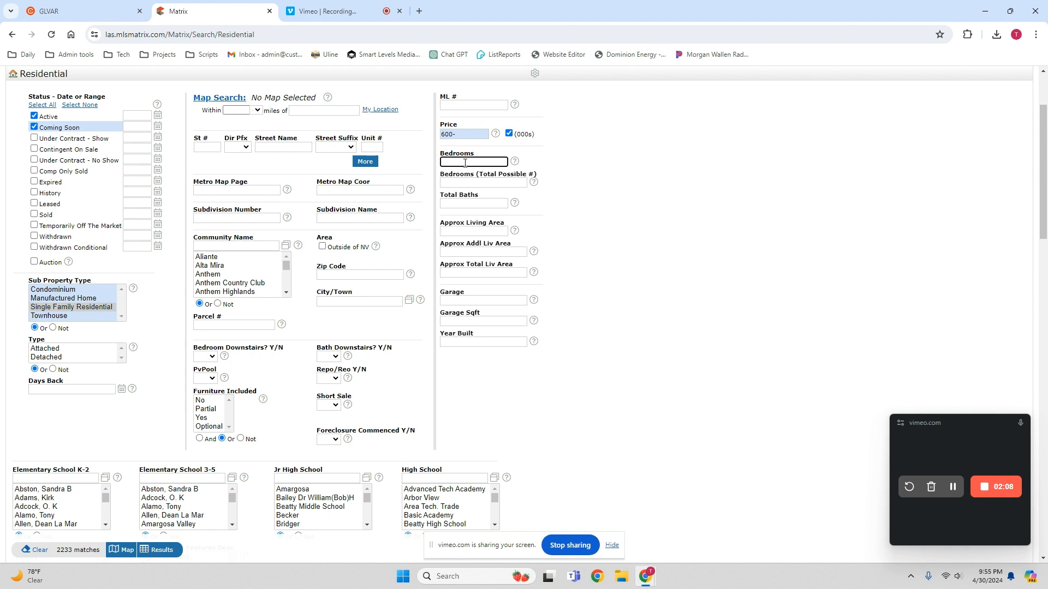
type("4+")
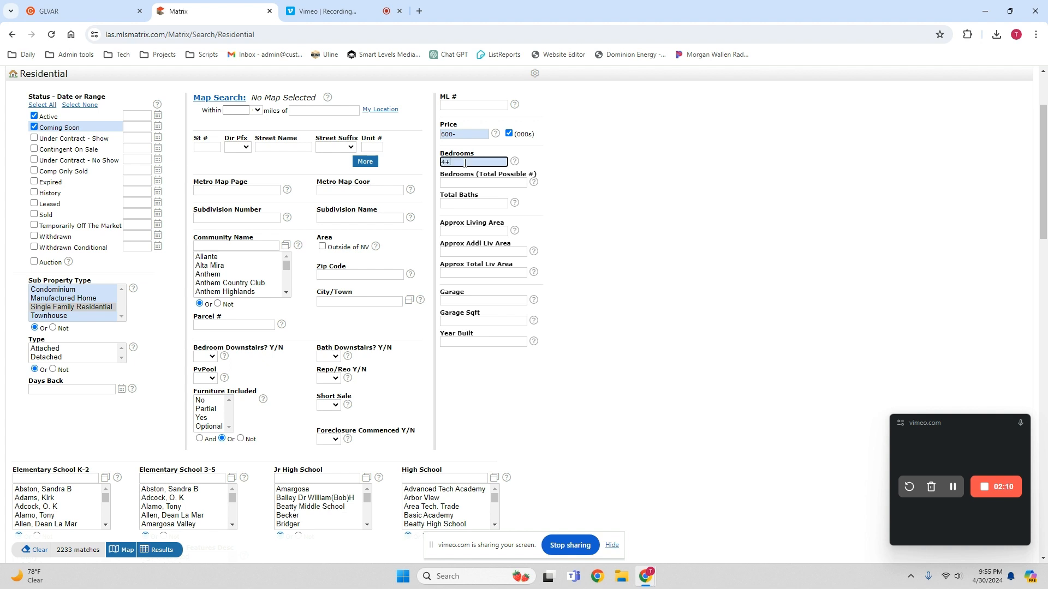
double_click(461, 159)
left_click(461, 160)
key("BackSpace")
type("+")
scroll(555, 280, "down", 1)
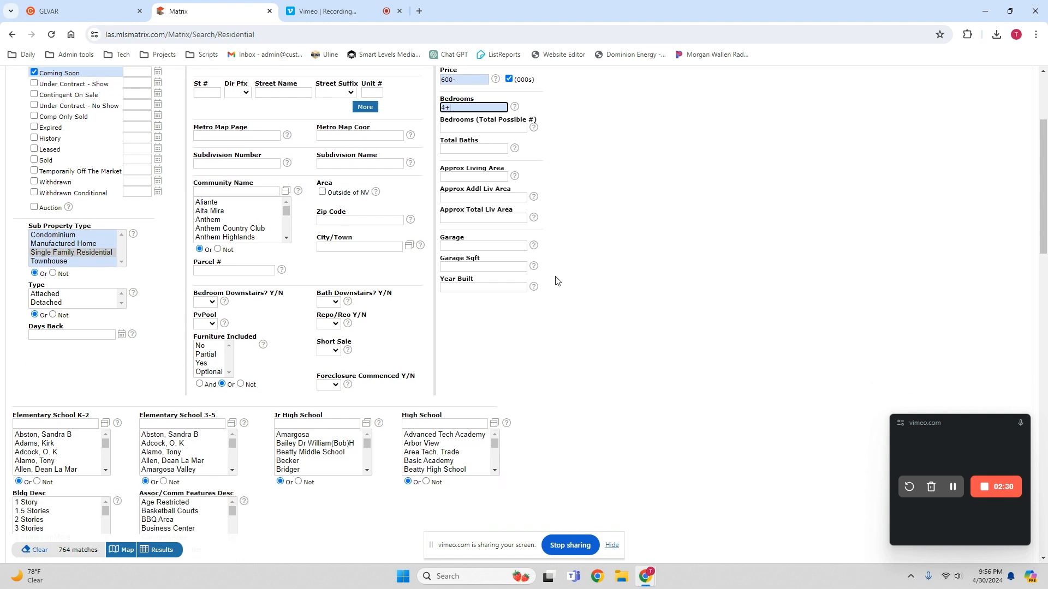
scroll(561, 280, "down", 1)
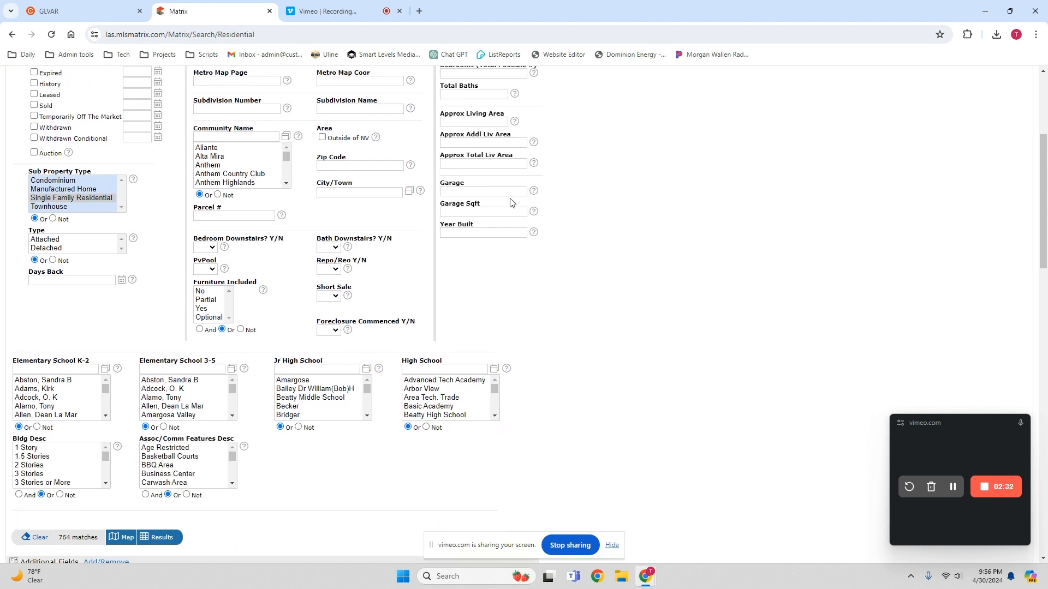
- Require a garage of 2+ in the search criteria
left_click(476, 190)
type("2+")
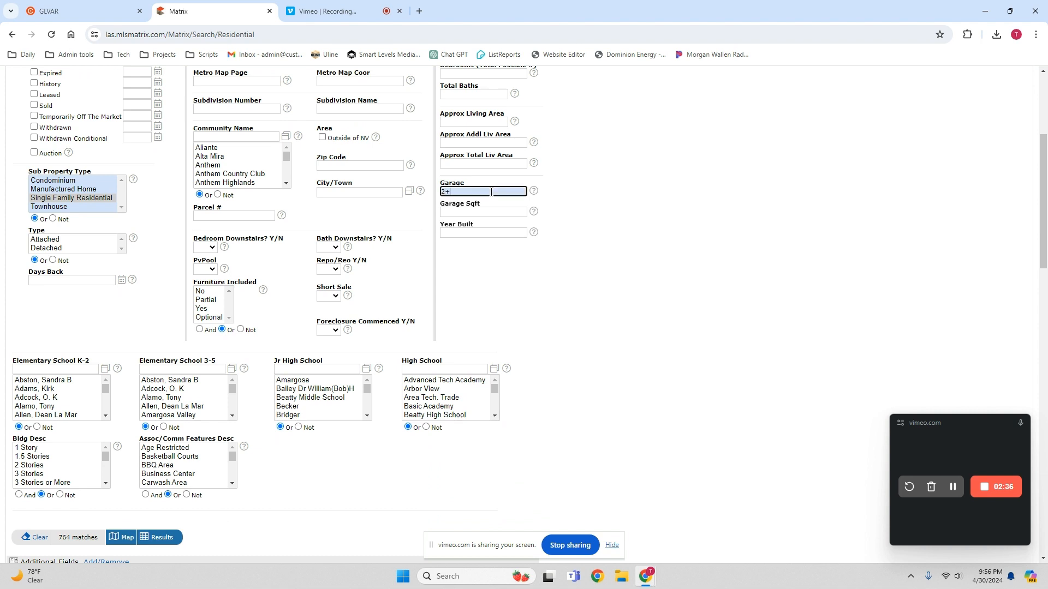
left_click(556, 306)
- Choose Coronado High as the high school and show the 3 matching results
left_click(424, 369)
type("coron")
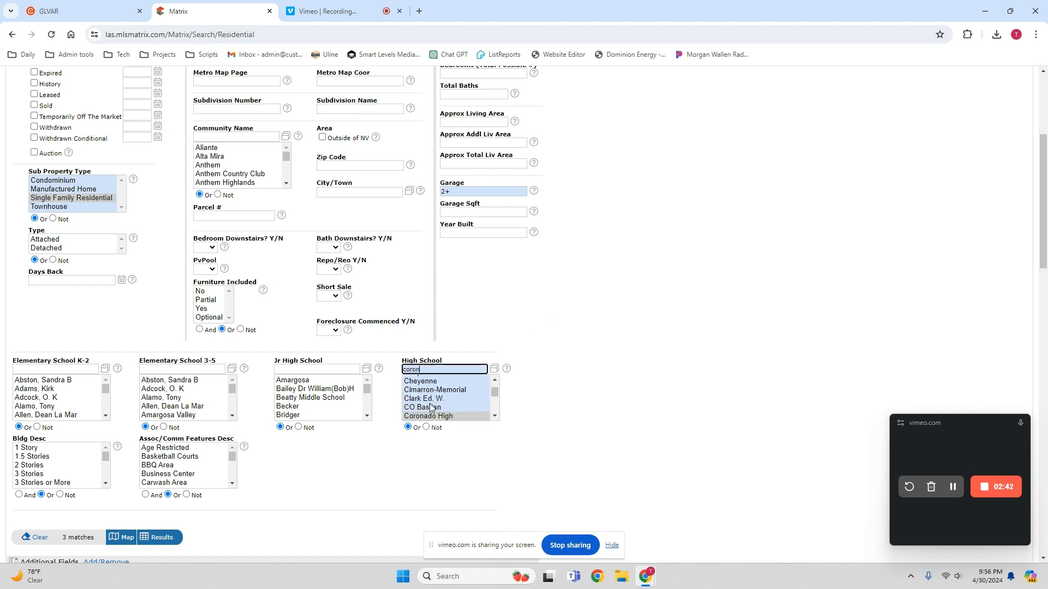
left_click(430, 413)
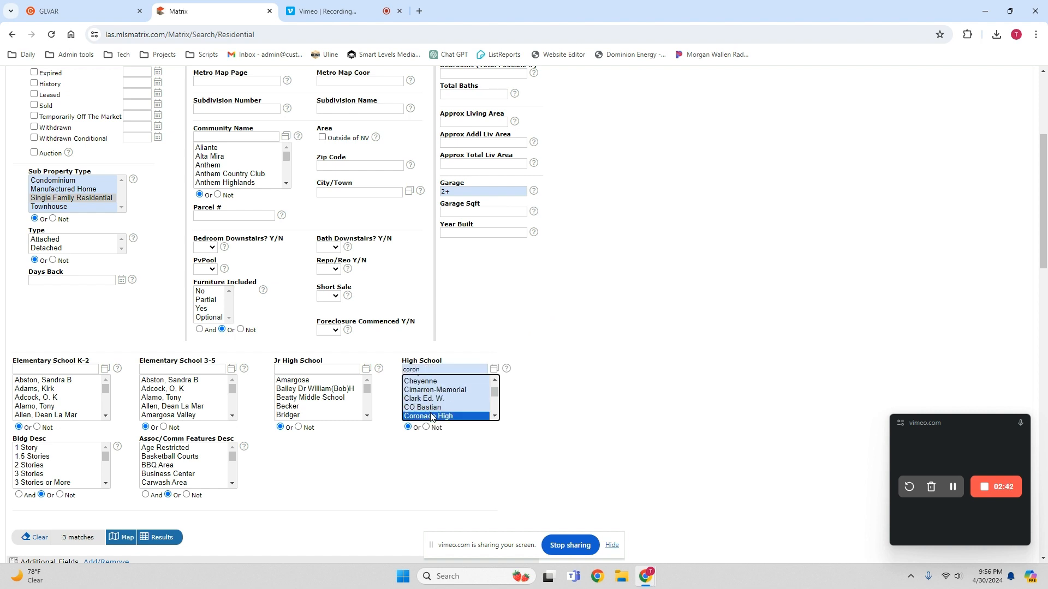
left_click(355, 451)
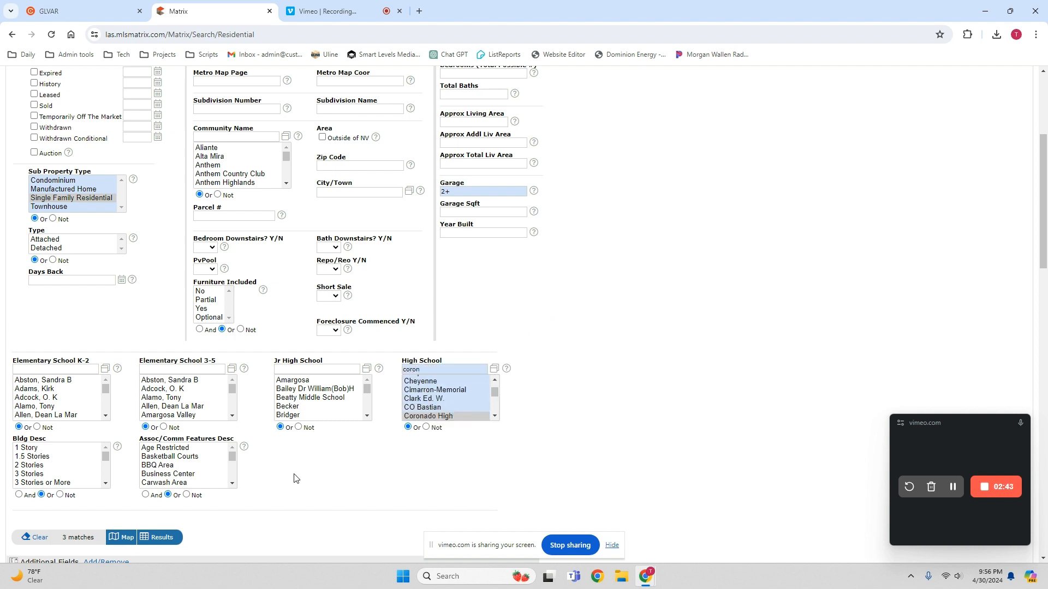
left_click(162, 538)
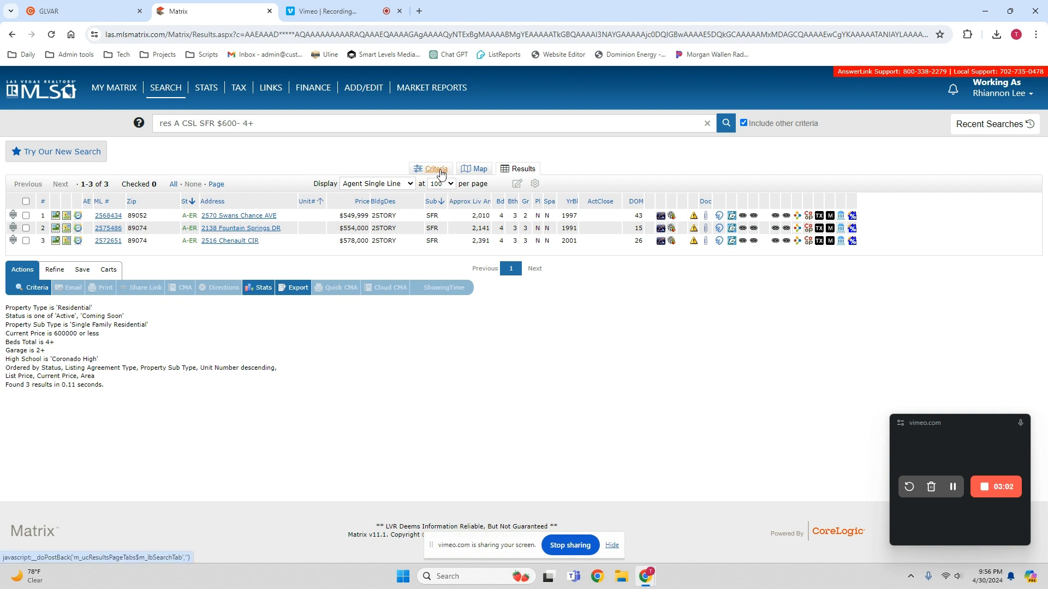
- Change the price criterion from 600- to 700- and rerun the search for 18 results
left_click(441, 173)
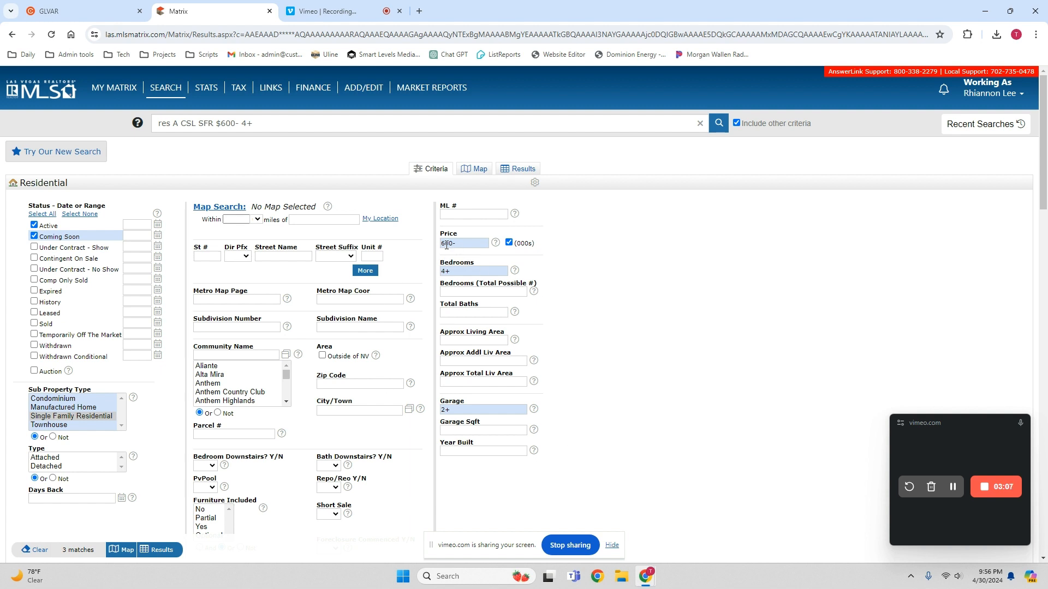
mouse_move(445, 244)
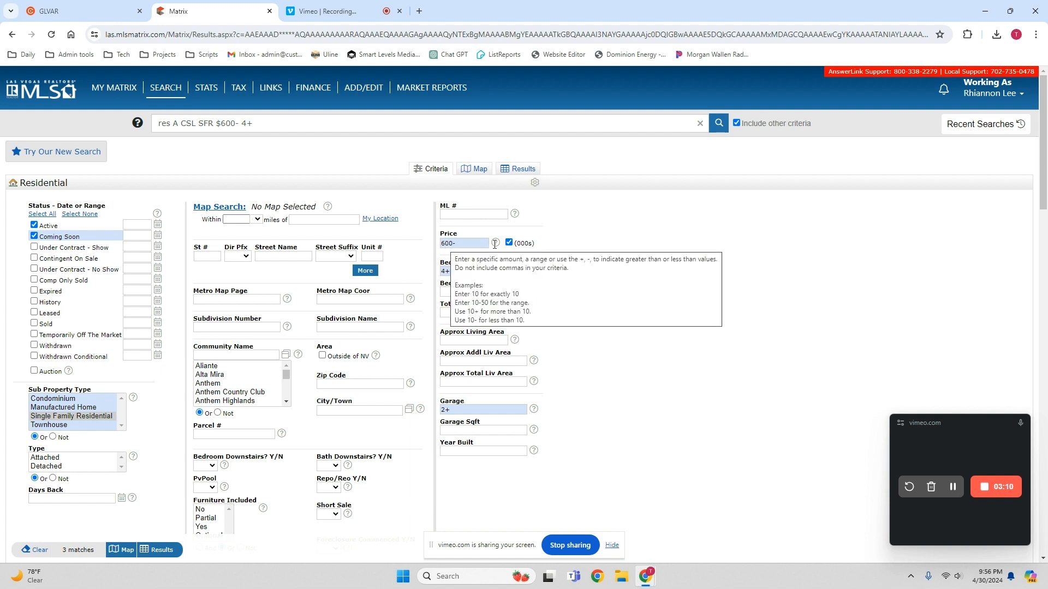
left_click(443, 243)
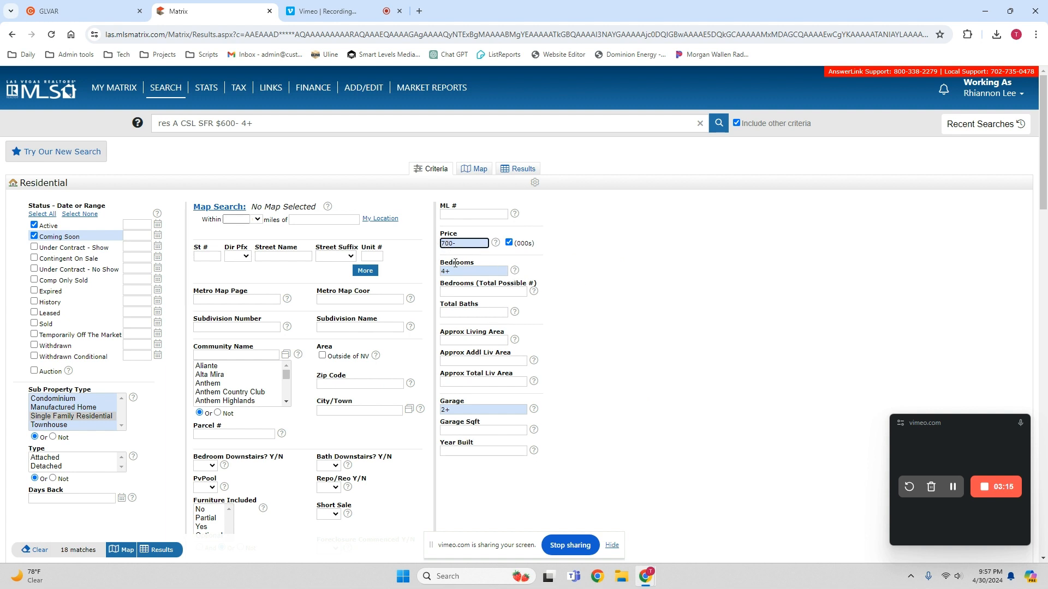
left_click(157, 552)
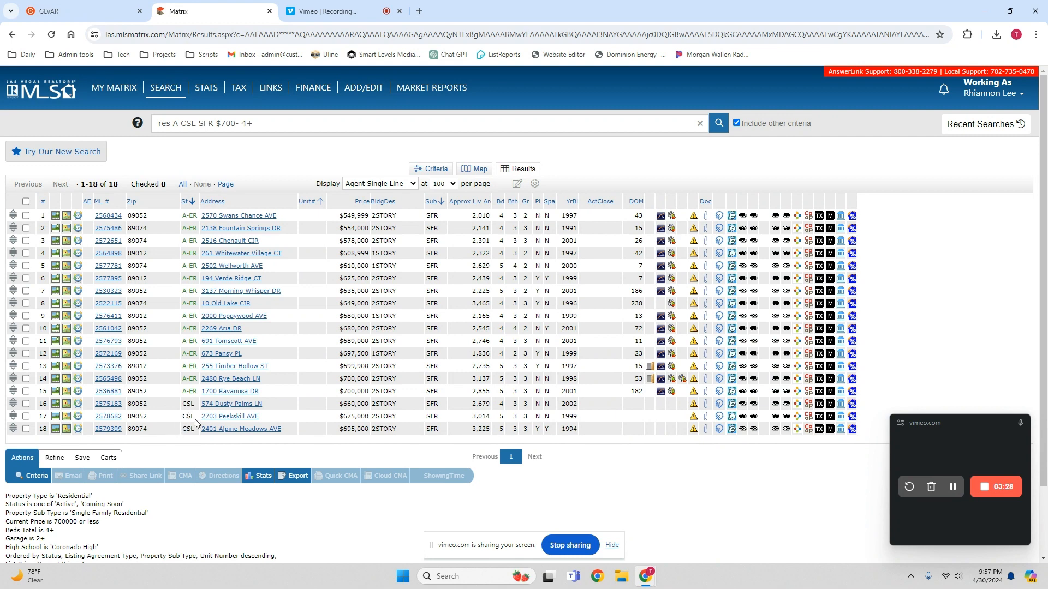
- Sort the 18 results by Price and check all listings
left_click(362, 203)
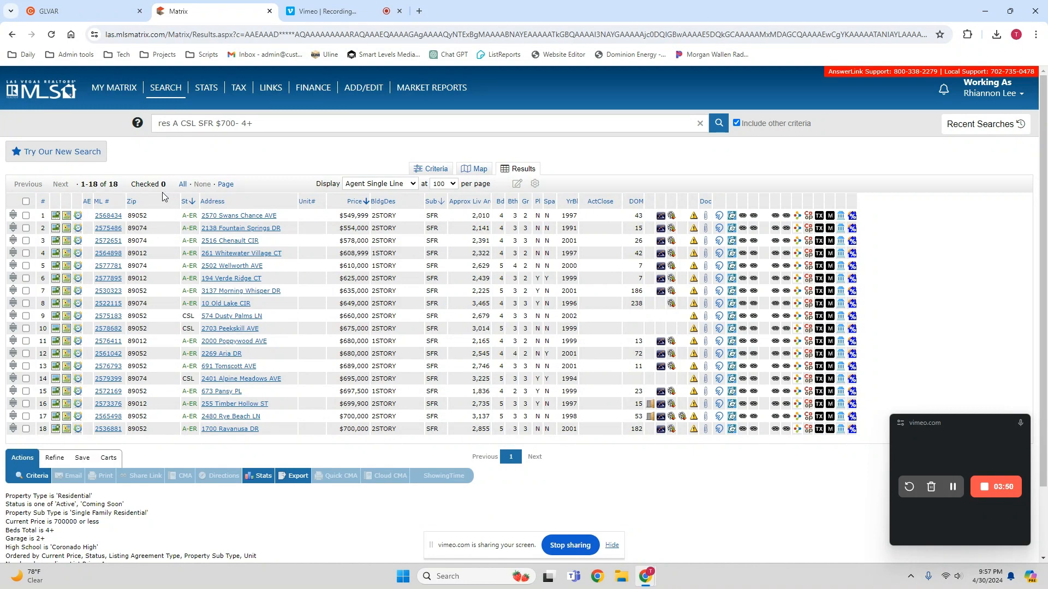
left_click(26, 201)
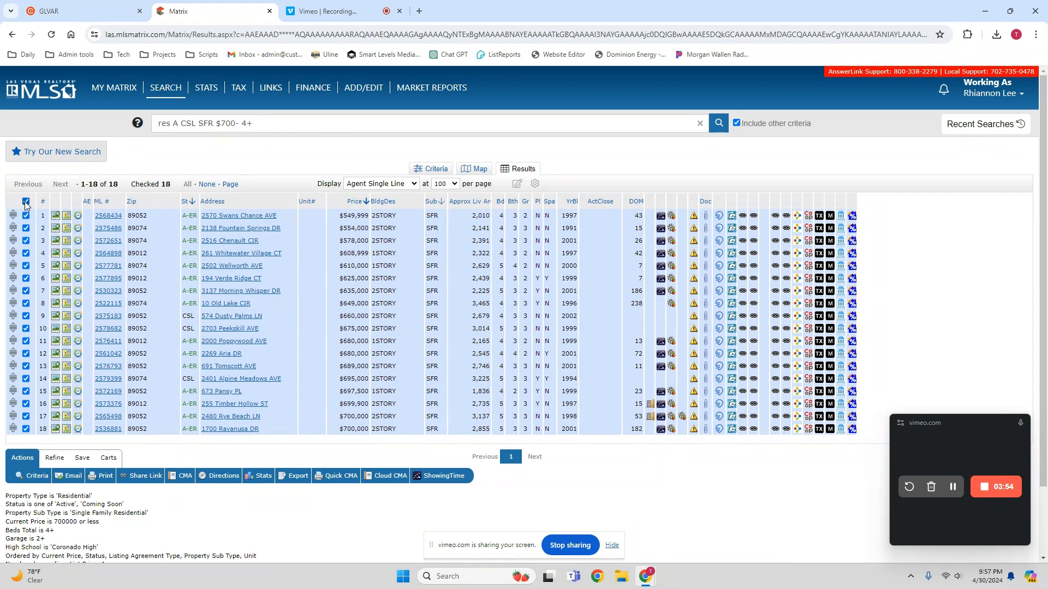
left_click(26, 201)
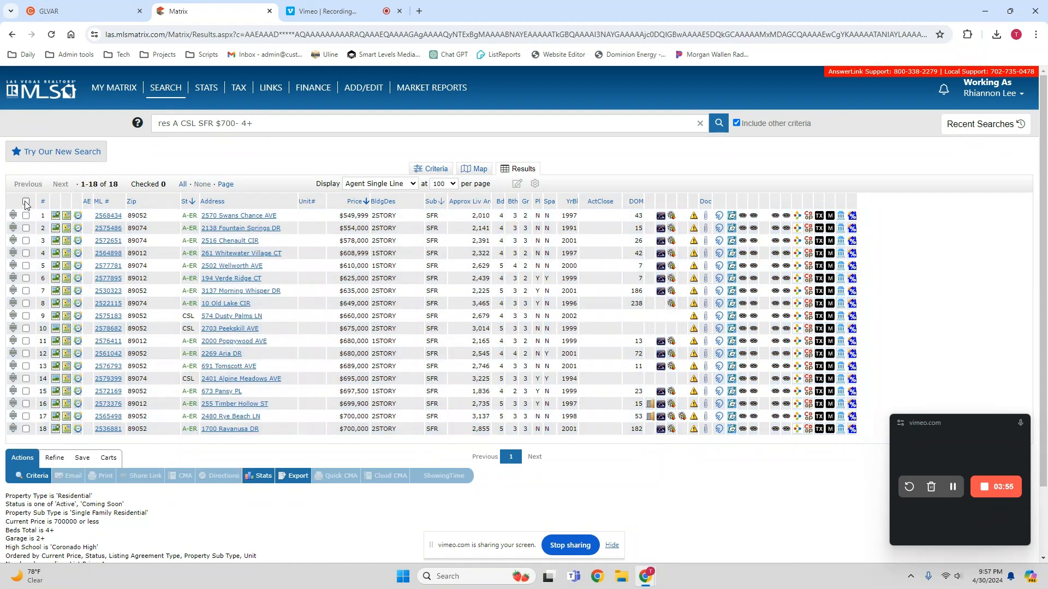
left_click(182, 185)
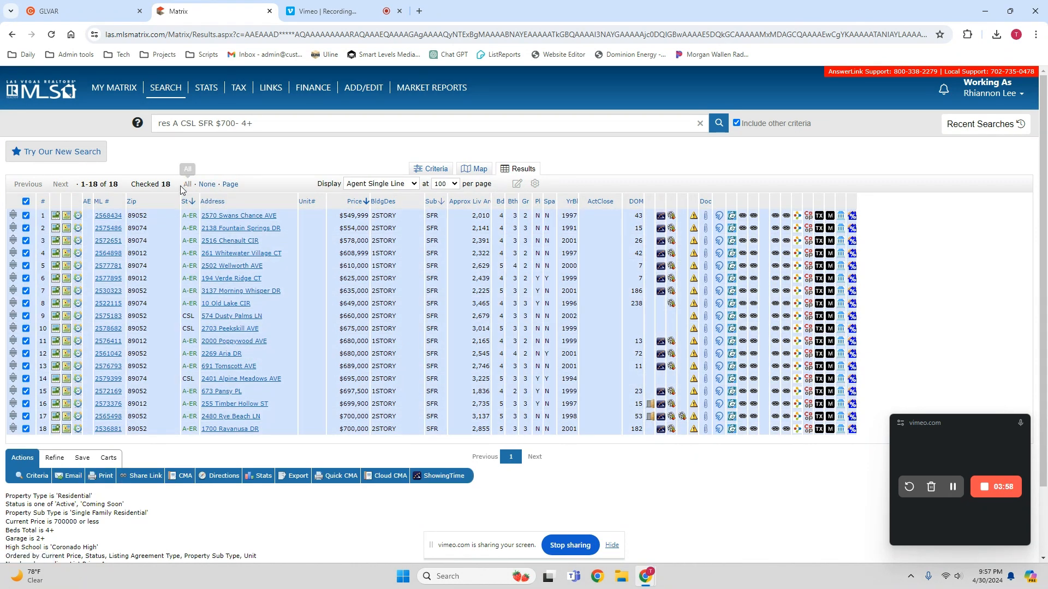
- Start a New Auto Email and create a contact named Test Test with the contact's e-mail address
left_click(82, 459)
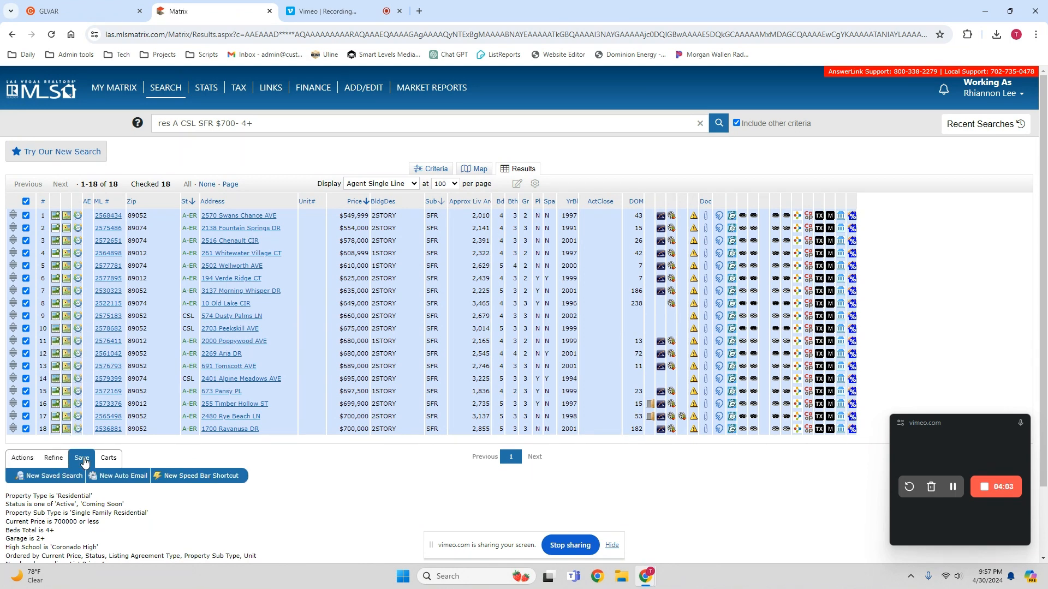
left_click(131, 480)
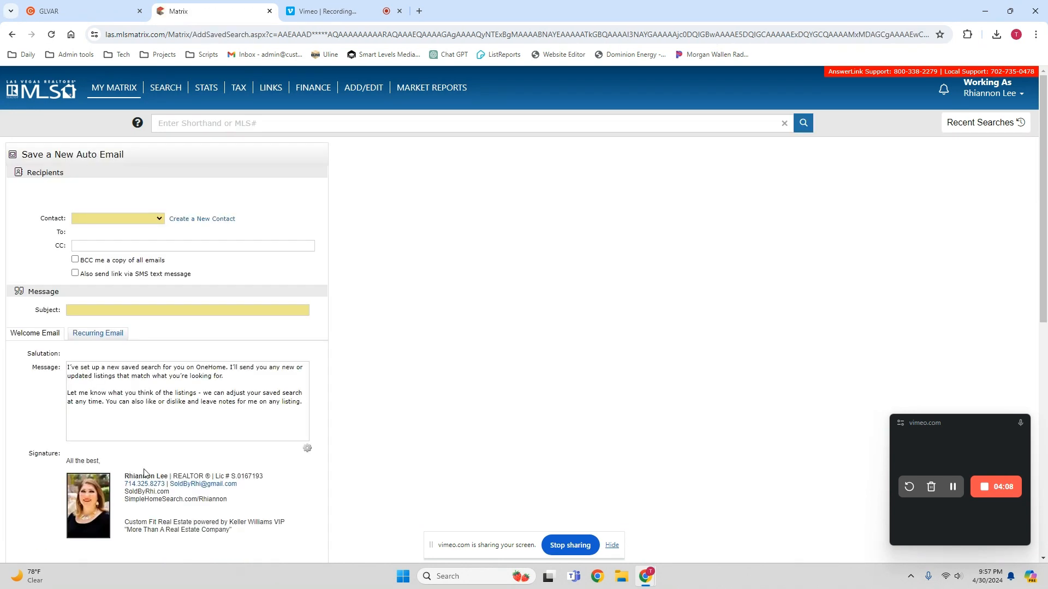
left_click(208, 220)
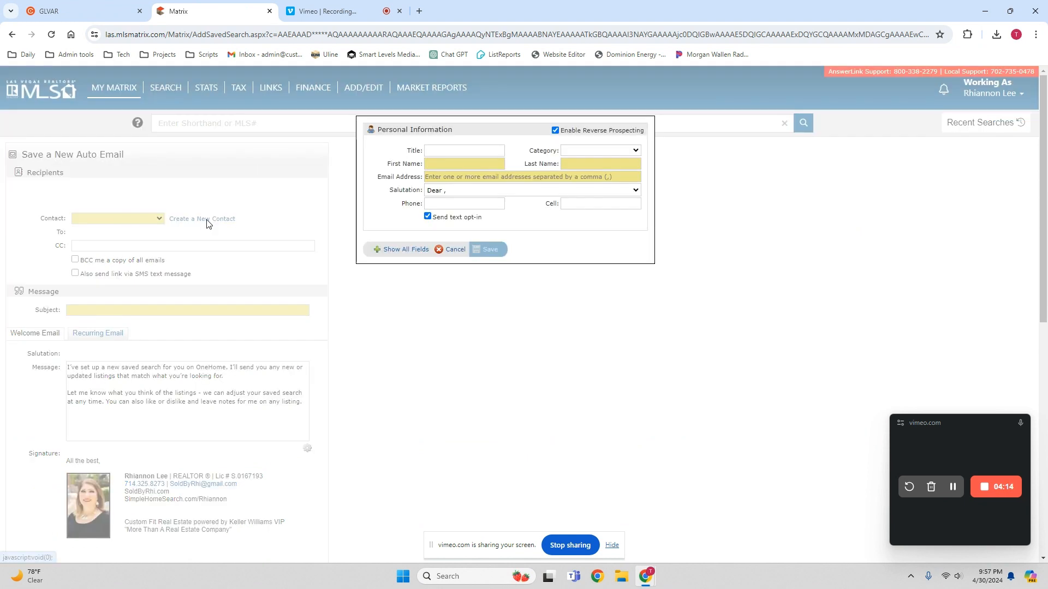
left_click(461, 165)
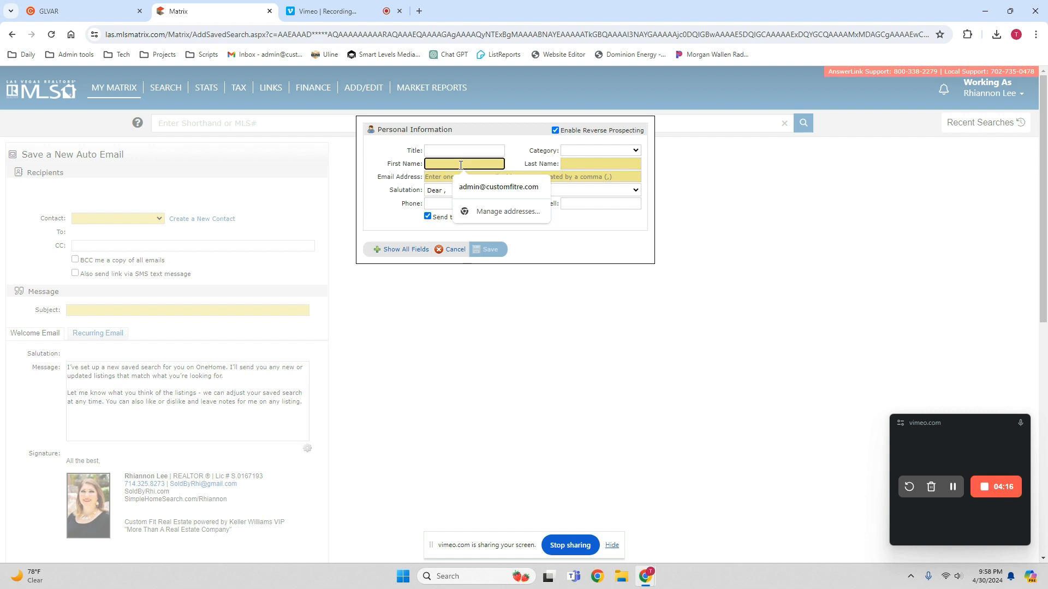
type("Test")
key("Tab")
type("Test")
key("Tab")
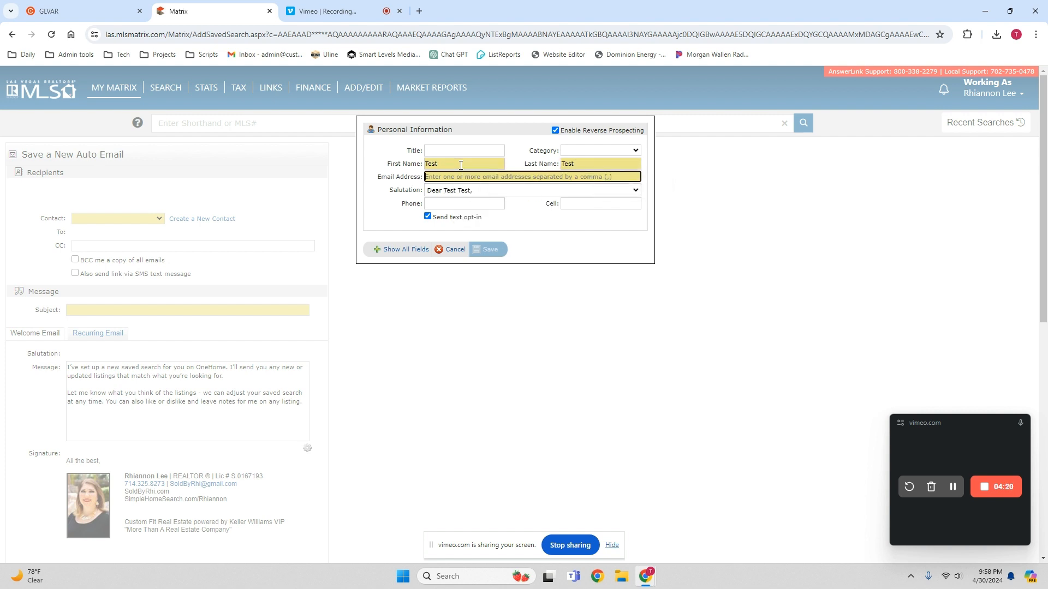
key("Tab")
- Set the salutation to 'Hi Test,', leave phone blank, untick text opt-in, and save the contact
left_click(485, 191)
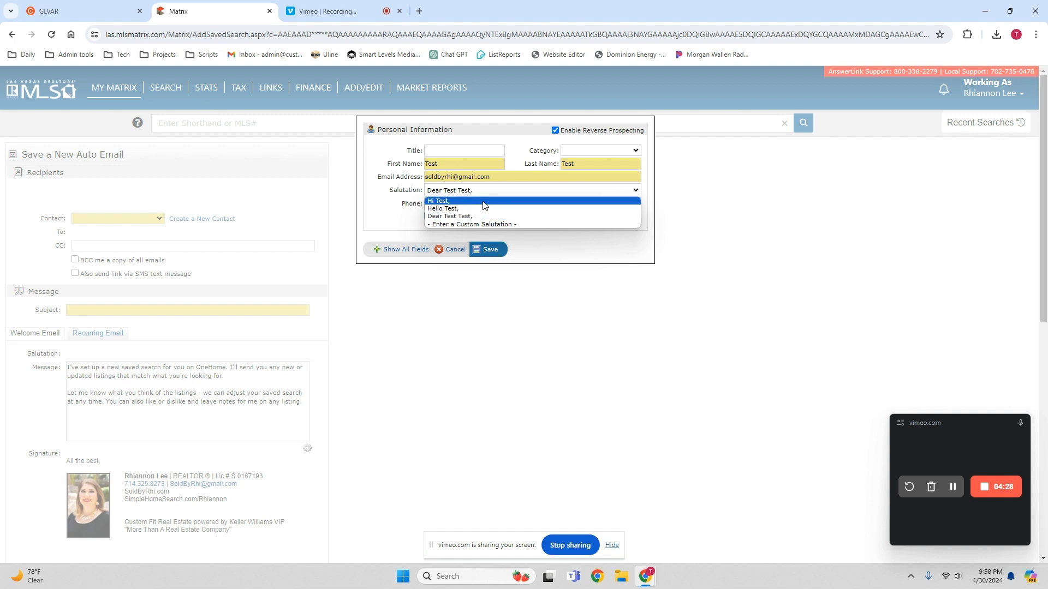
left_click(486, 201)
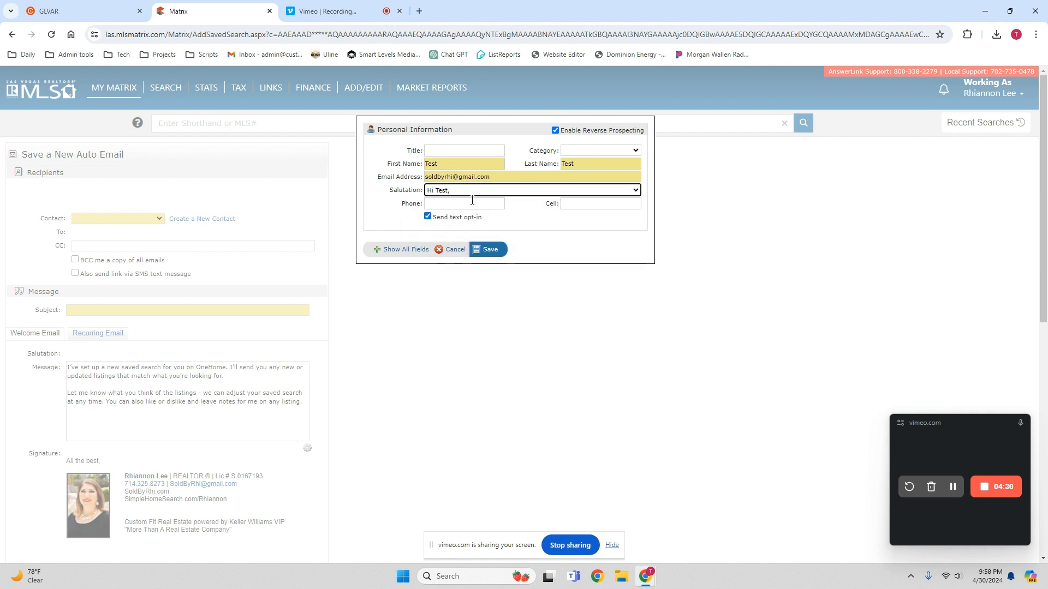
left_click(439, 204)
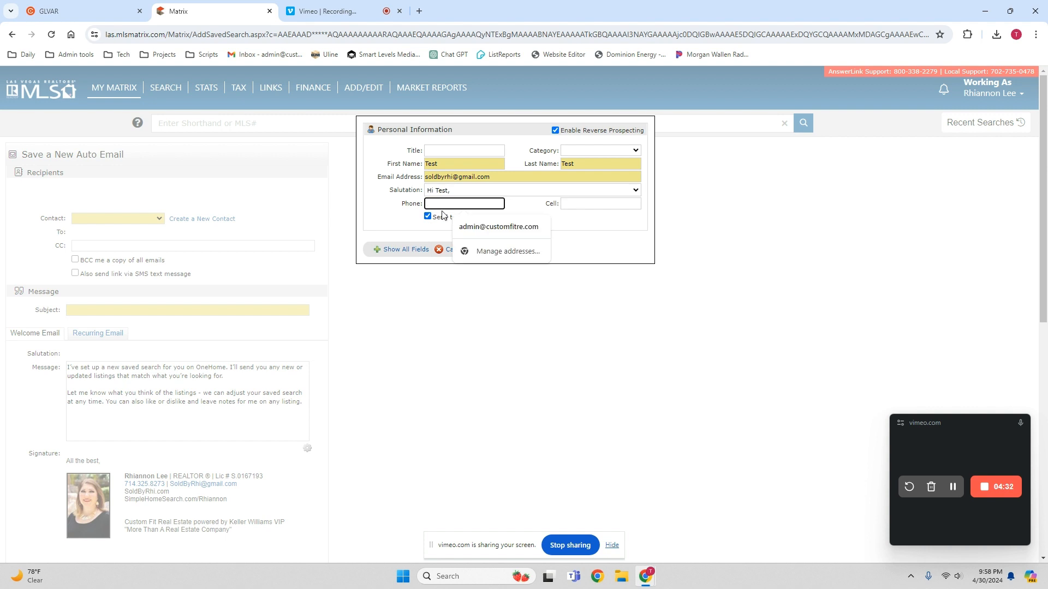
type("714-")
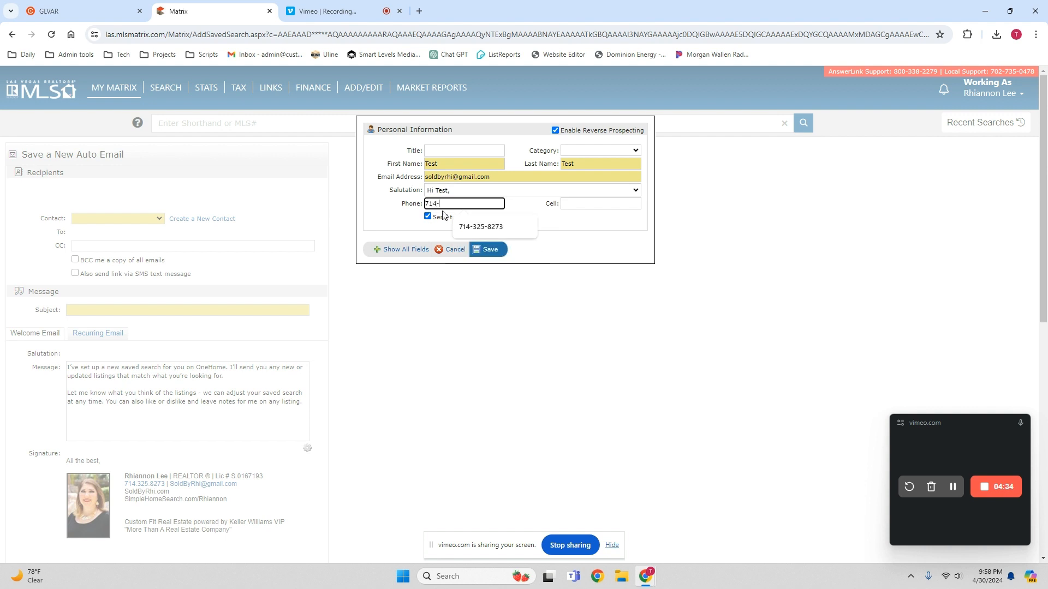
type("325-")
key("BackSpace")
key("BackSpace")
key("BackSpace")
key("BackSpace")
key("BackSpace")
key("BackSpace")
key("BackSpace")
key("BackSpace")
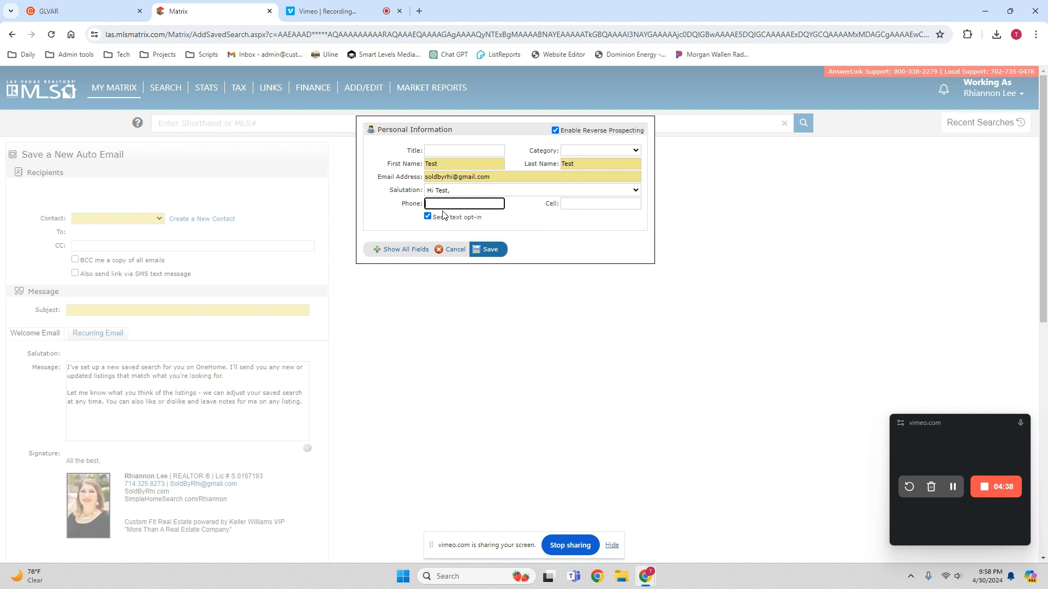
left_click(427, 216)
left_click(428, 203)
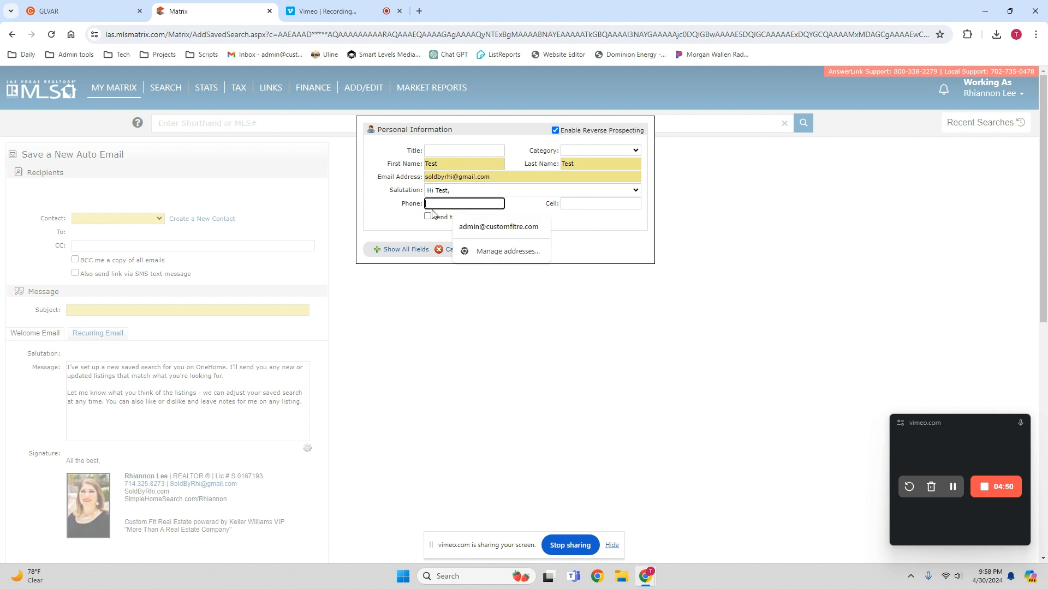
left_click(381, 225)
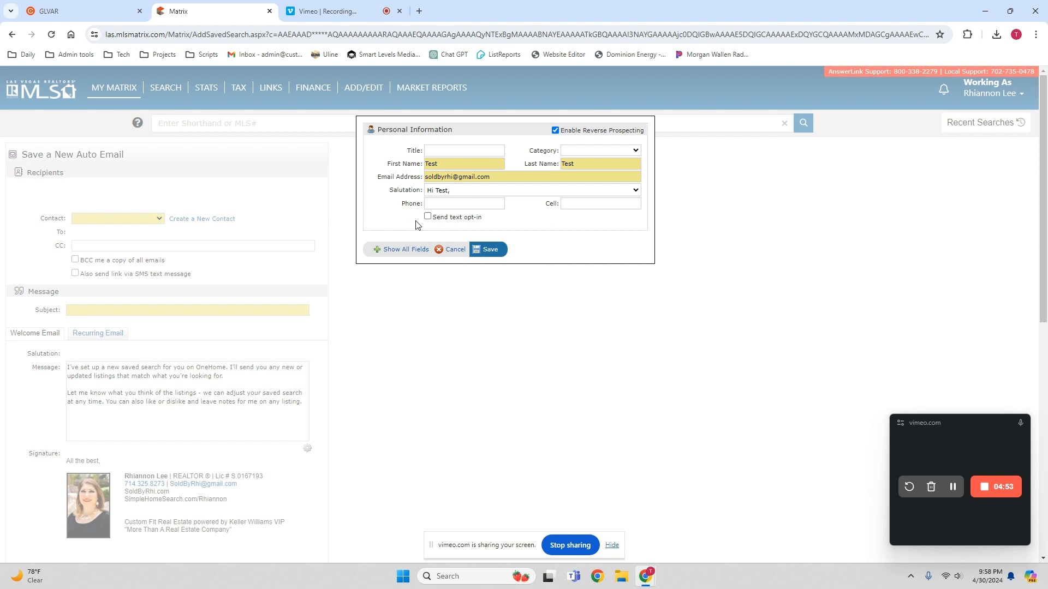
left_click(490, 251)
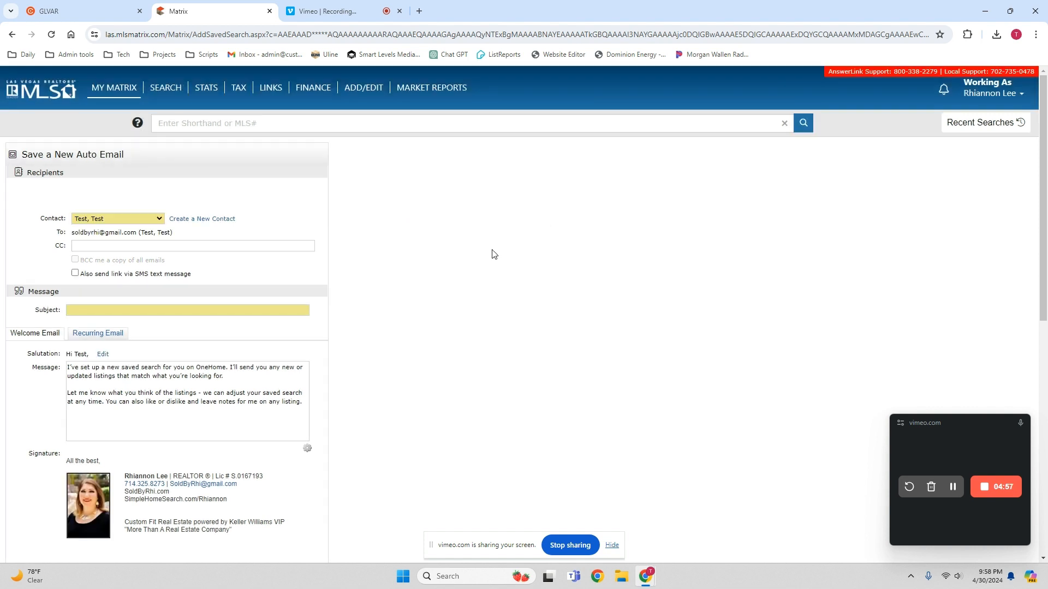
- Enter the subject 'Available homes under $700k; 4+ bedrooms, zoned for Coronado'
left_click(86, 310)
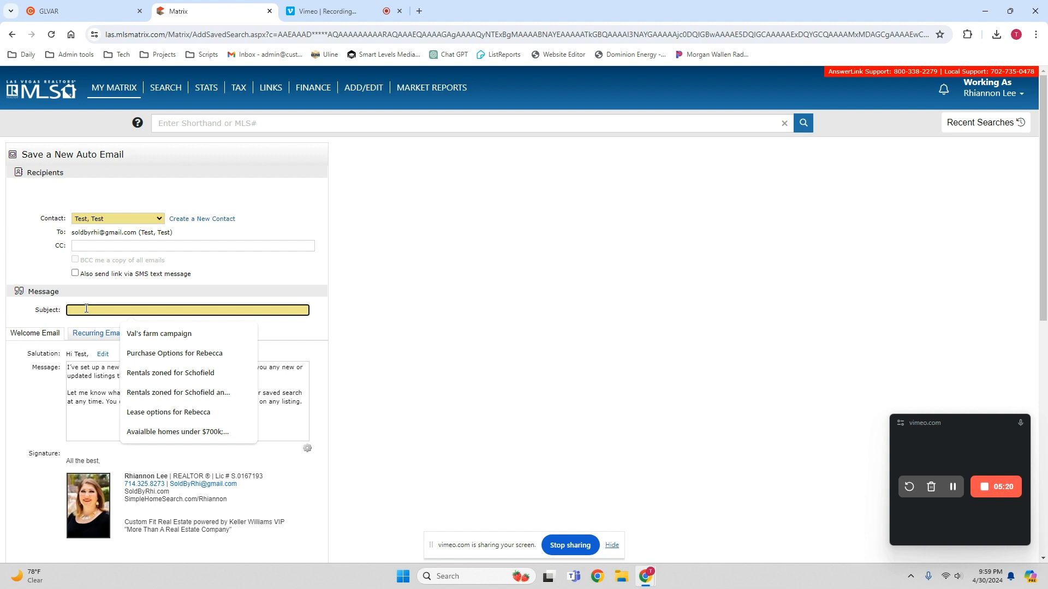
type("A")
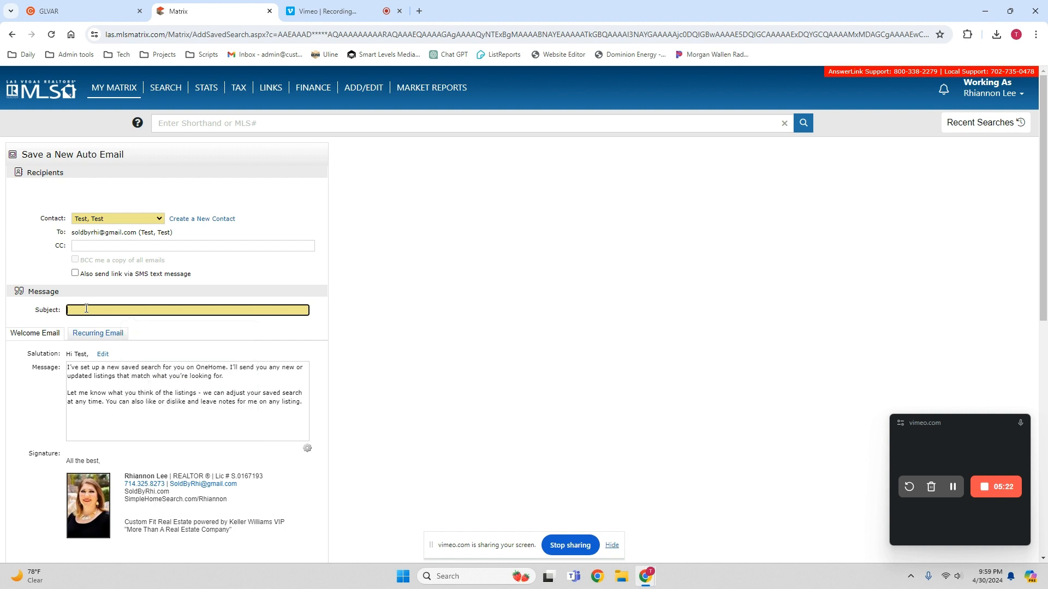
type("vailable homes under $700k; 4+ bedrooms, zonde for")
key("BackSpace")
key("BackSpace")
key("BackSpace")
key("BackSpace")
key("BackSpace")
type("ed for Coronado")
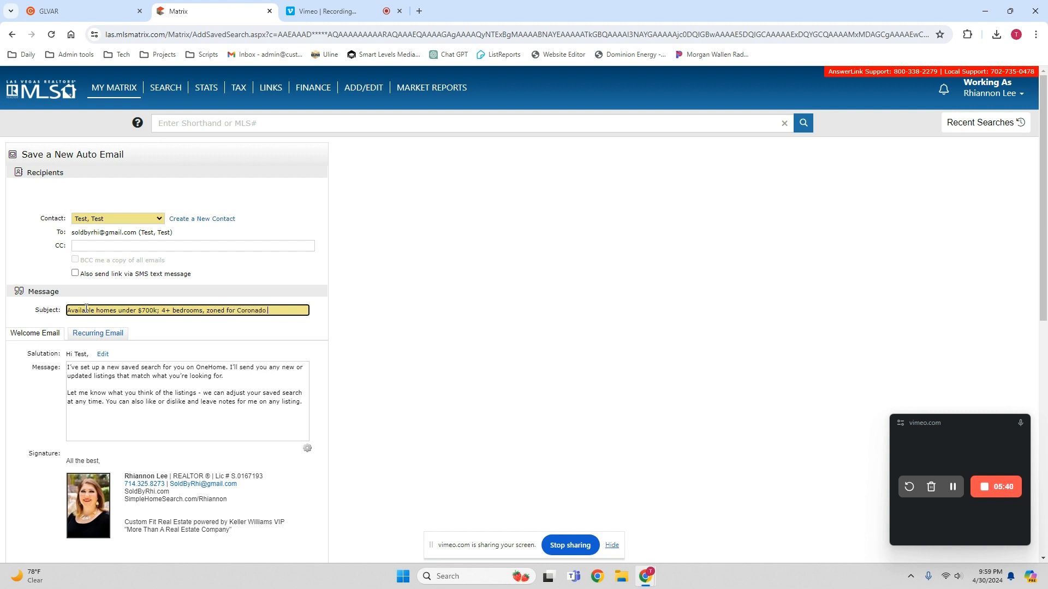
scroll(173, 370, "down", 7)
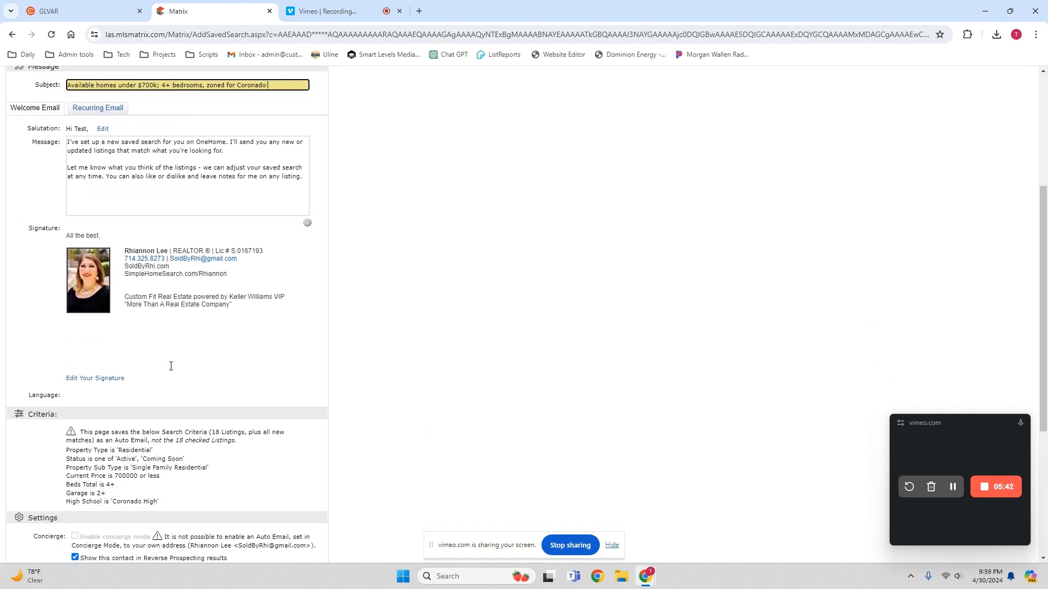
- Scroll down the auto email form to its Schedule section
scroll(172, 370, "down", 2)
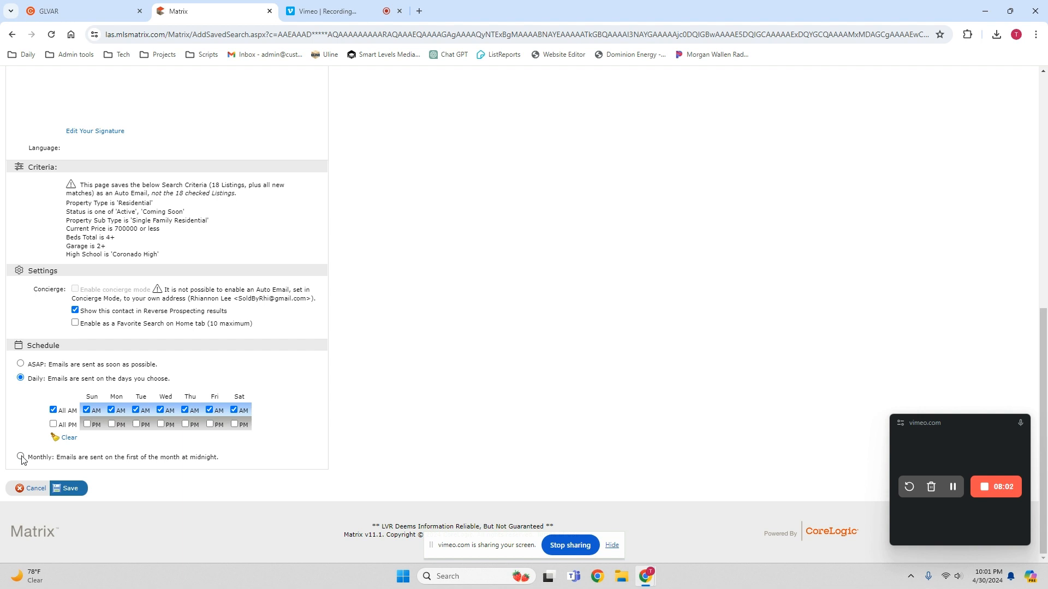
- Save the Coronado High auto email and return to the 18-listing results
left_click(71, 490)
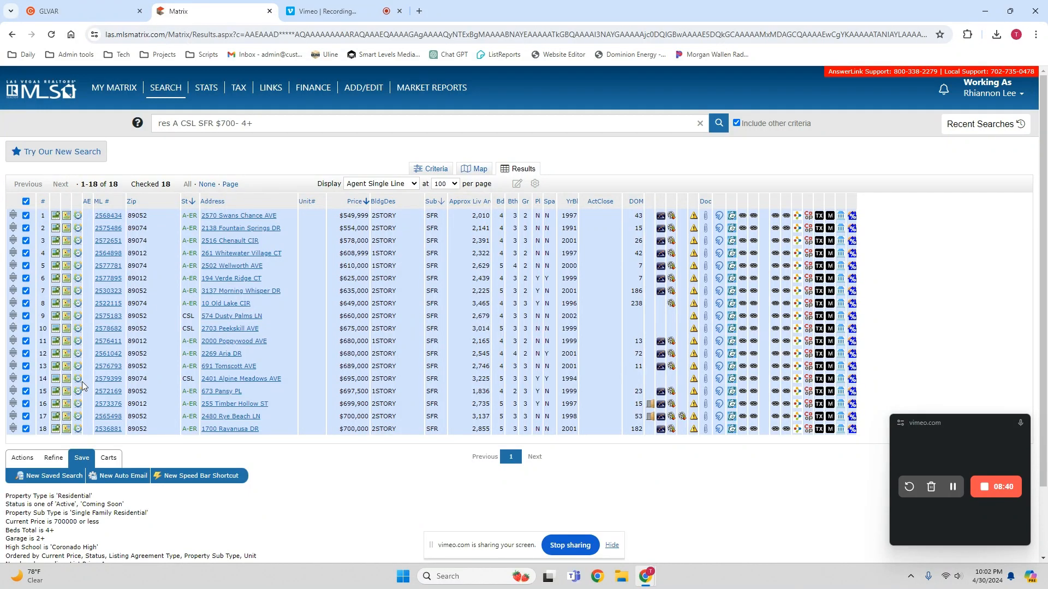
- Switch from the results to the Residential criteria form and locate the Additional Fields section
left_click(436, 170)
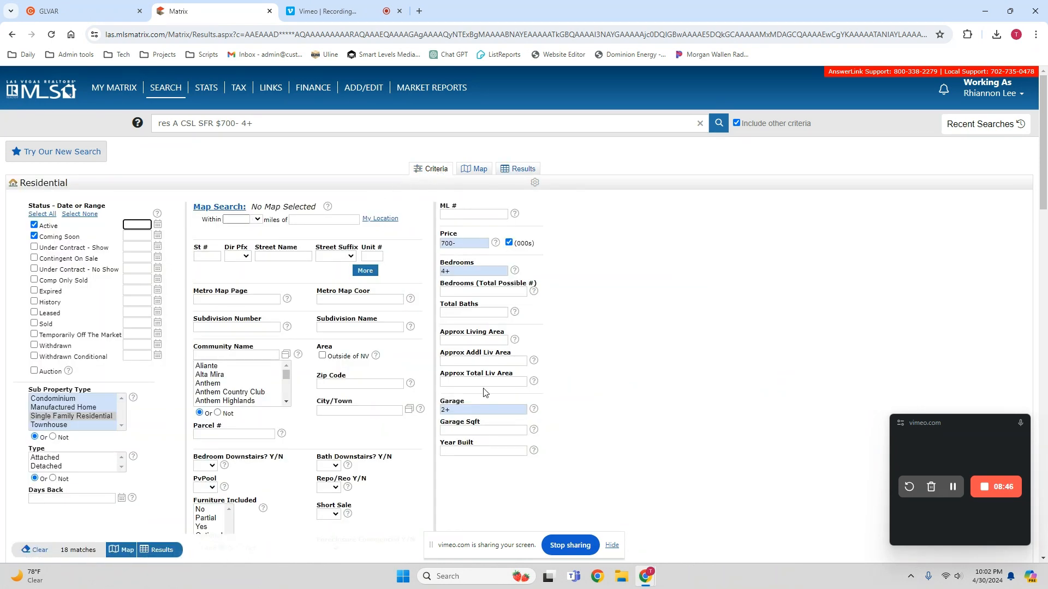
scroll(224, 383, "down", 5)
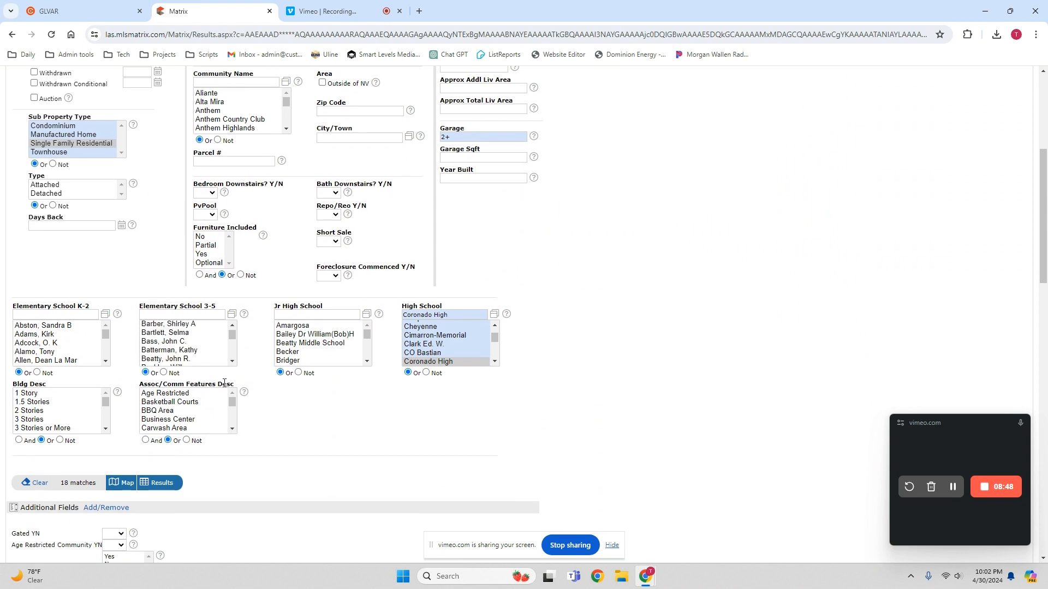
scroll(328, 398, "down", 7)
scroll(382, 395, "down", 4)
scroll(87, 319, "down", 6)
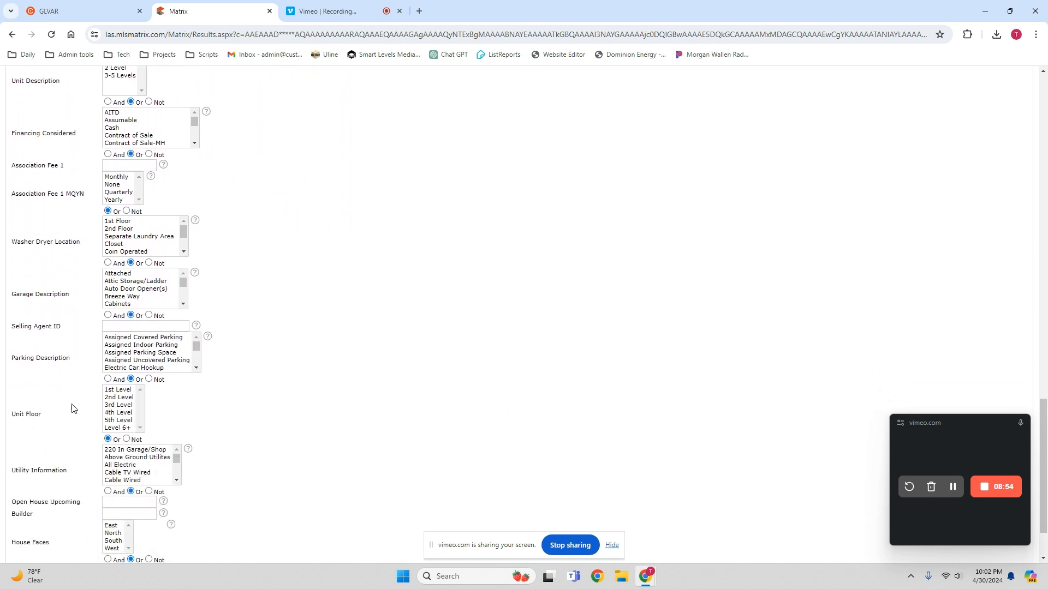
scroll(73, 408, "down", 2)
scroll(61, 439, "up", 5)
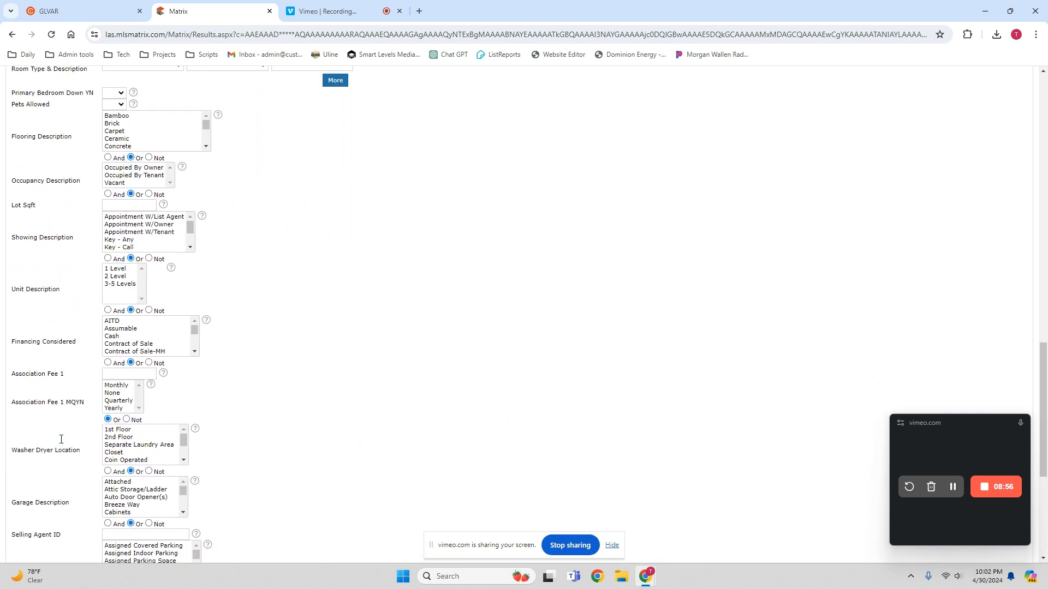
scroll(61, 439, "up", 8)
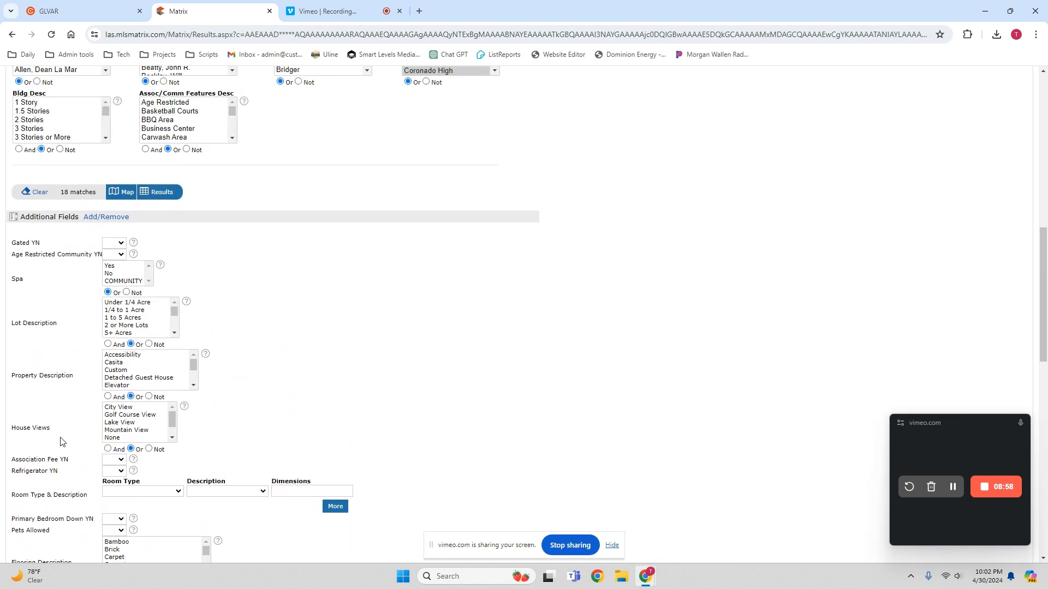
scroll(62, 440, "up", 3)
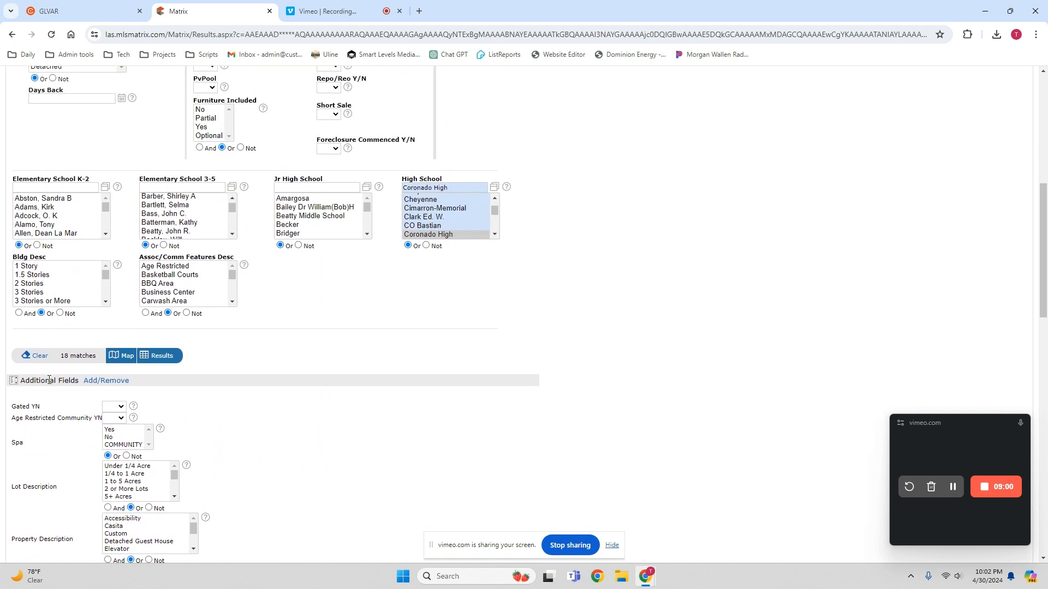
- Search the available fields for 'fire', add Fireplaces to the search form, and go back
left_click(115, 382)
left_click(83, 305)
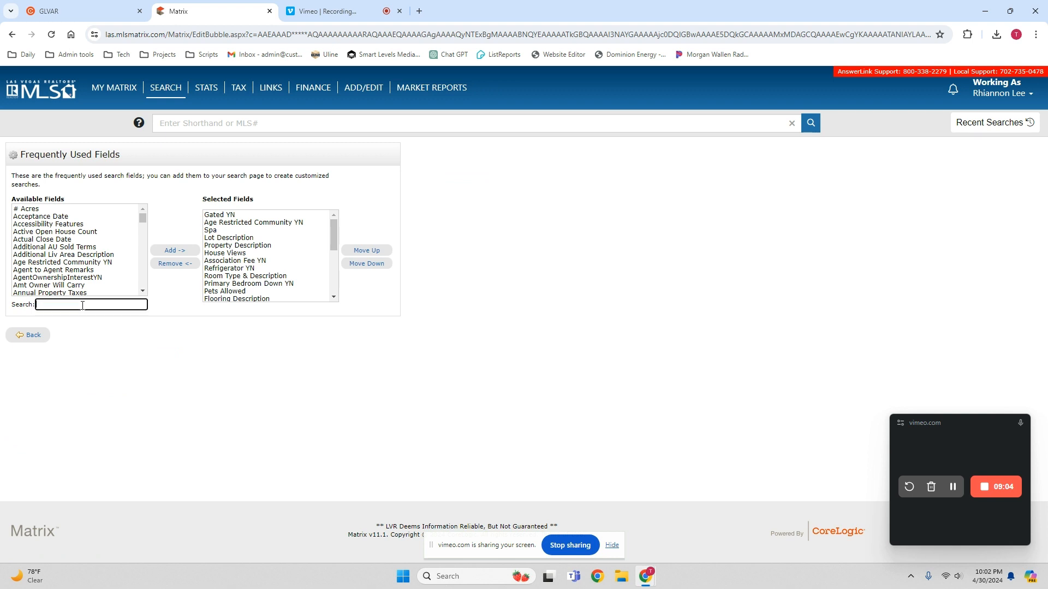
type("fire")
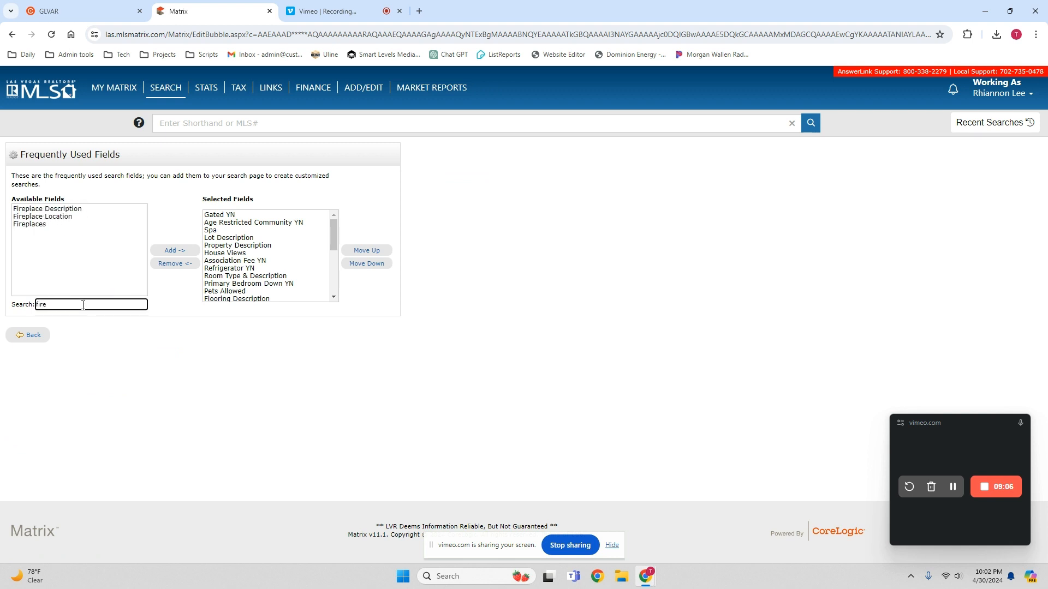
left_click(50, 224)
left_click(175, 252)
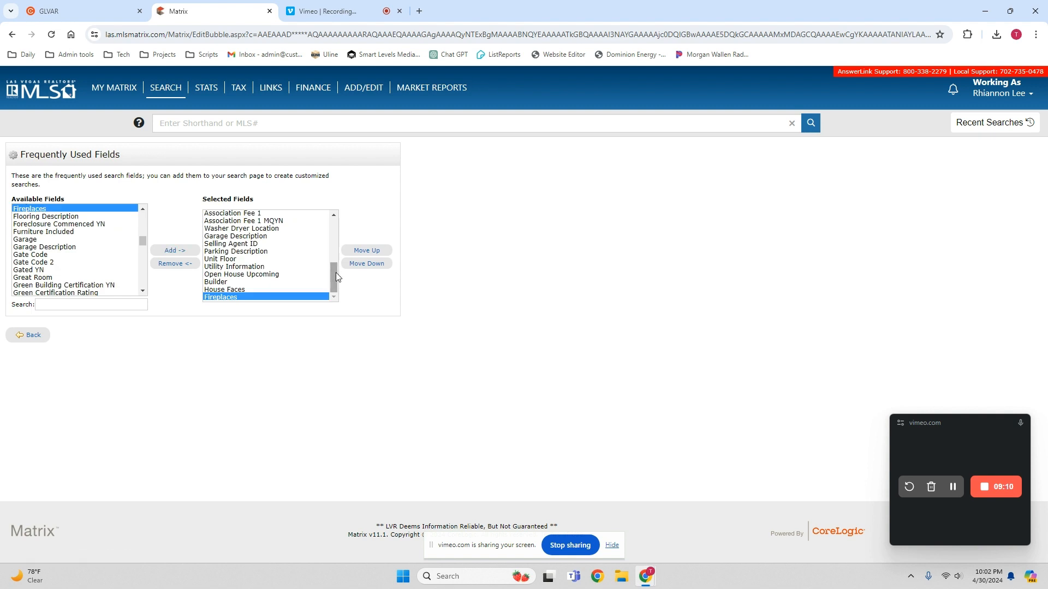
left_click(34, 341)
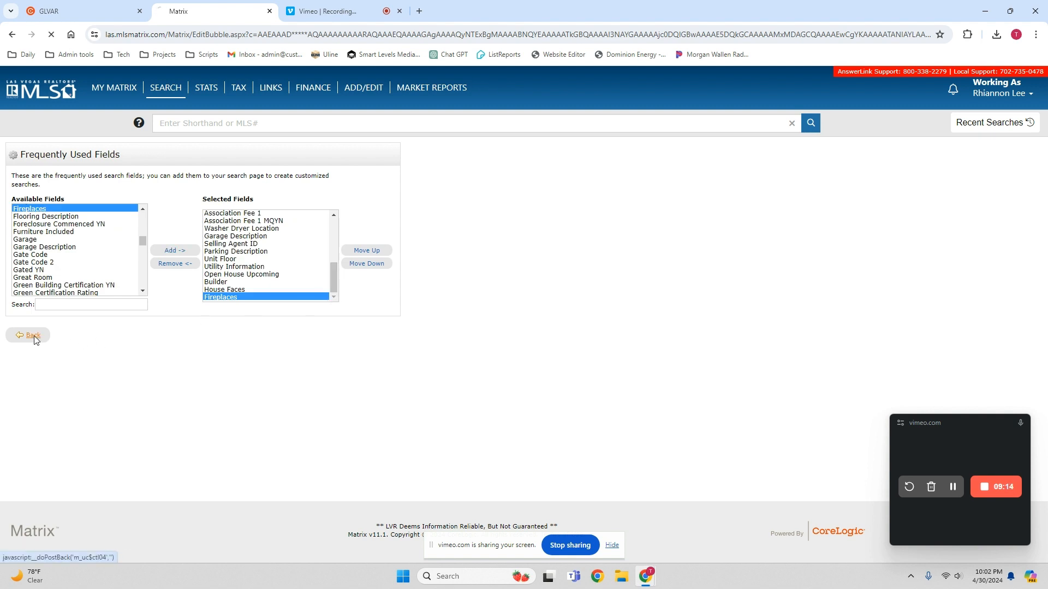
scroll(177, 342, "down", 15)
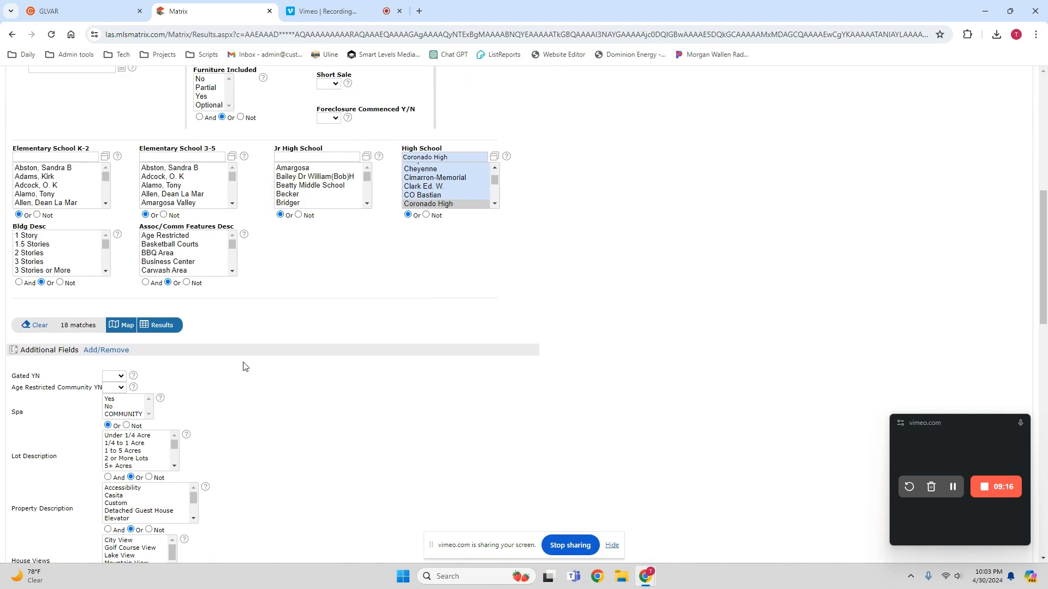
scroll(308, 399, "down", 4)
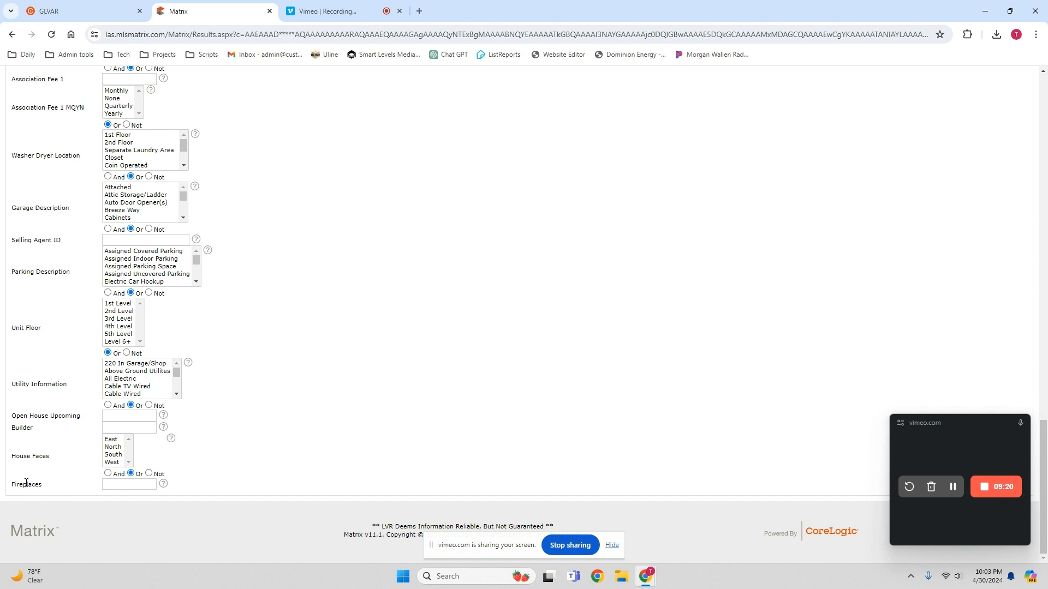
left_click(131, 484)
scroll(351, 424, "up", 5)
scroll(350, 424, "up", 9)
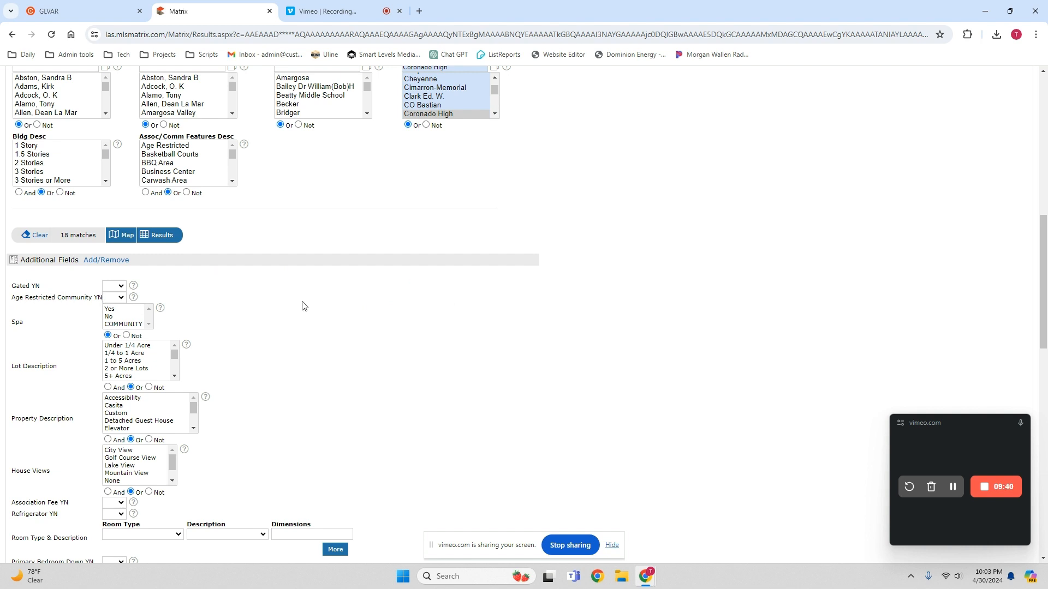
left_click(122, 297)
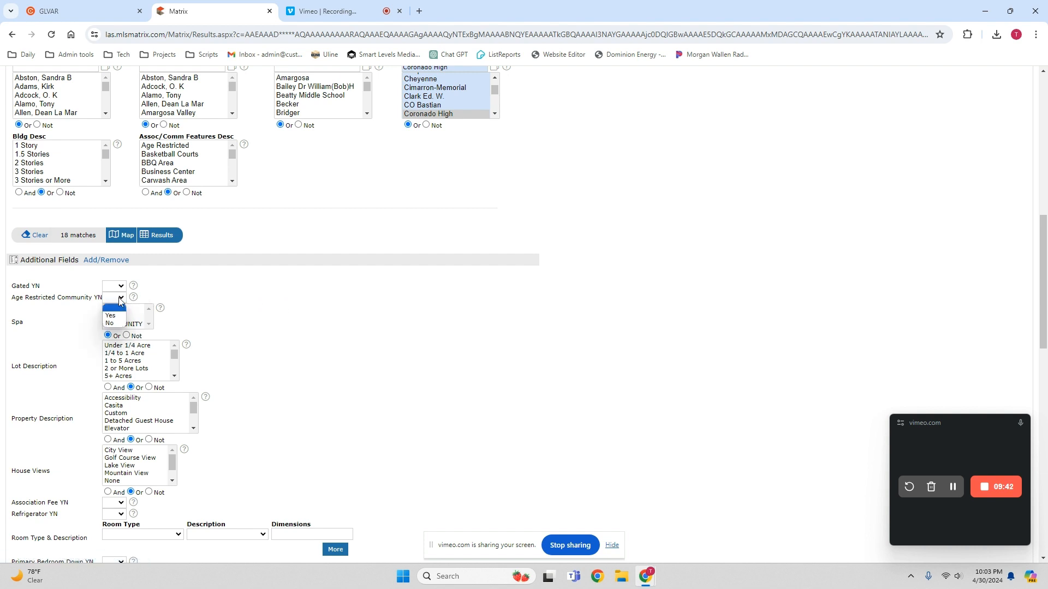
left_click(113, 323)
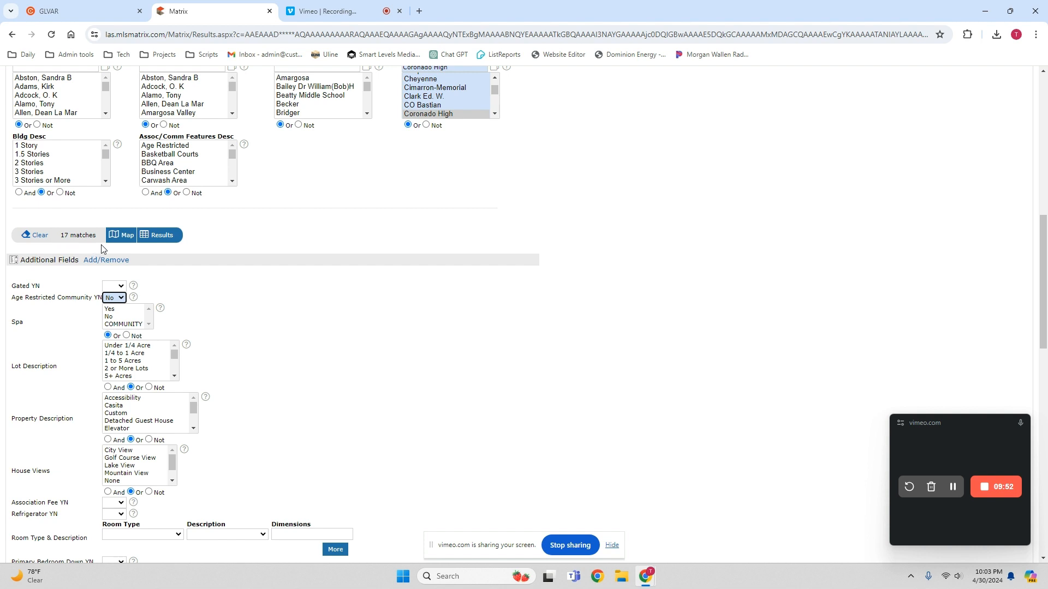
left_click(120, 298)
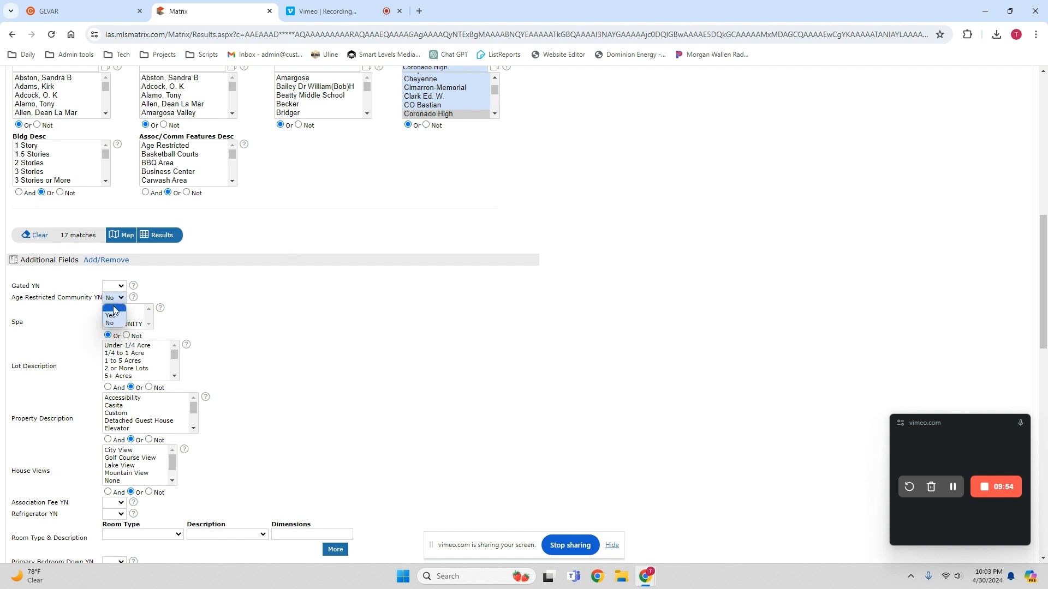
left_click(116, 306)
left_click(248, 291)
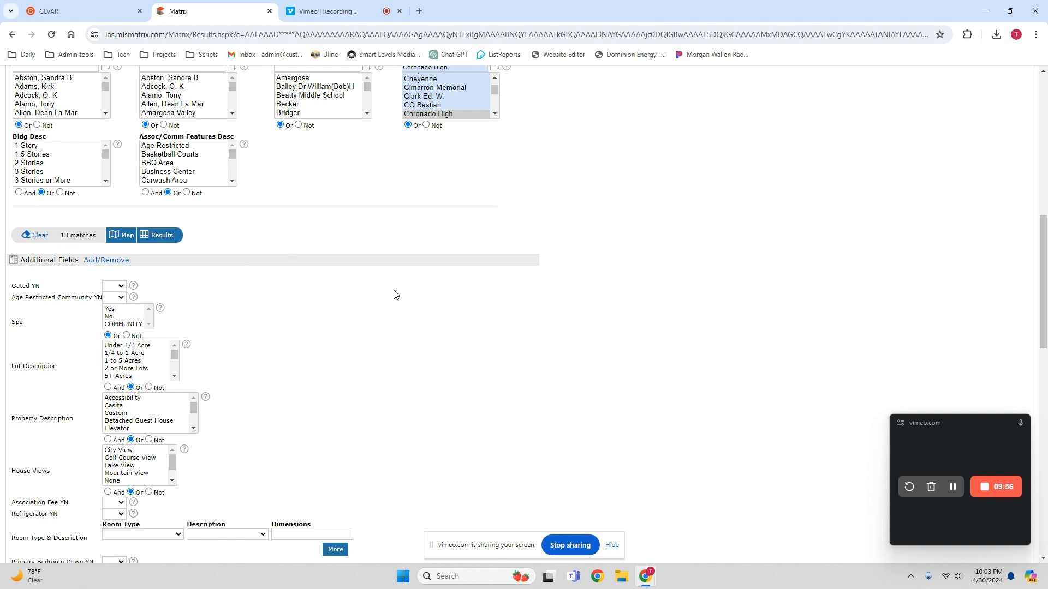
scroll(637, 294, "up", 3)
scroll(741, 299, "up", 5)
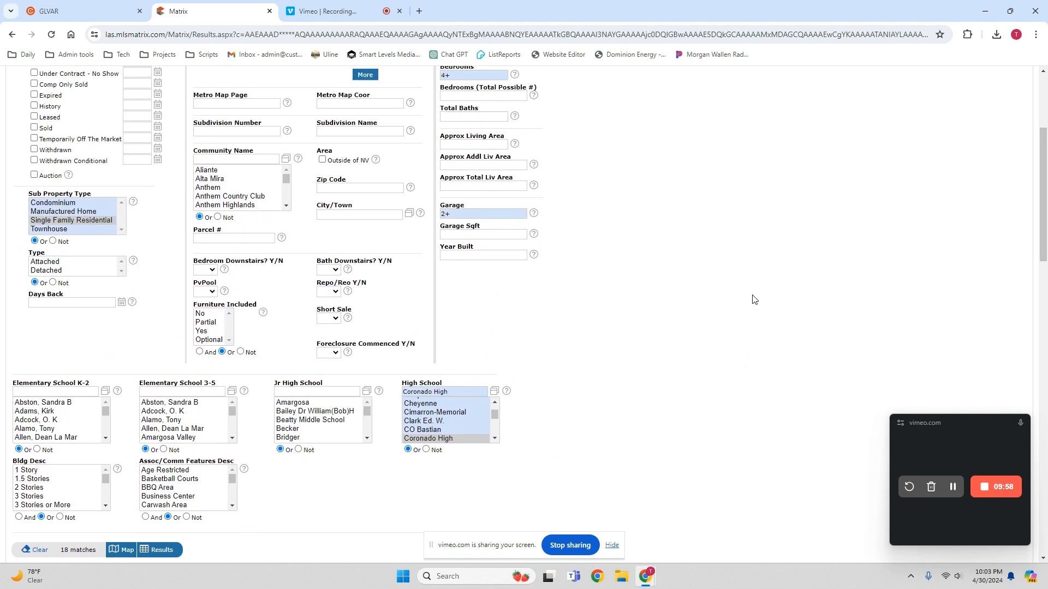